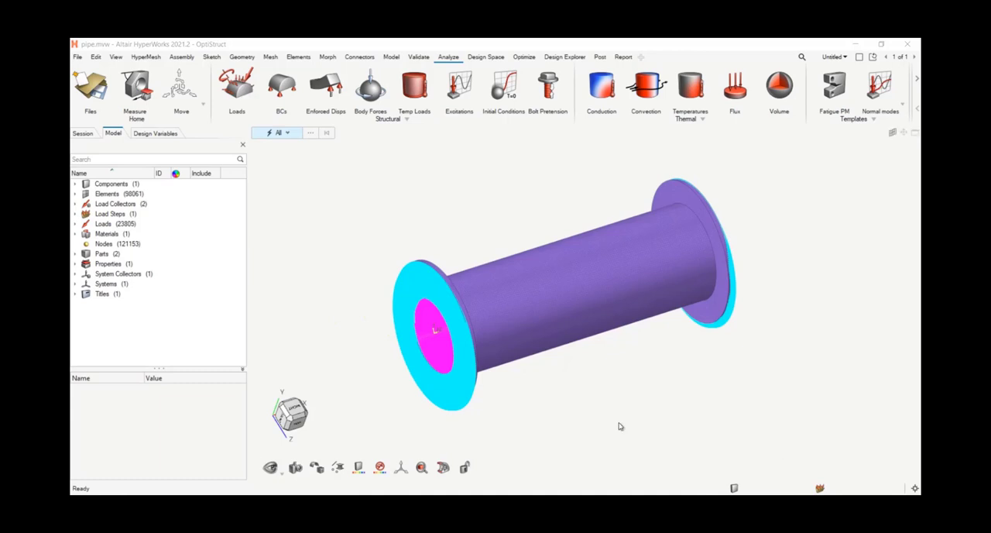
right_click_drag(567, 372, 568, 344)
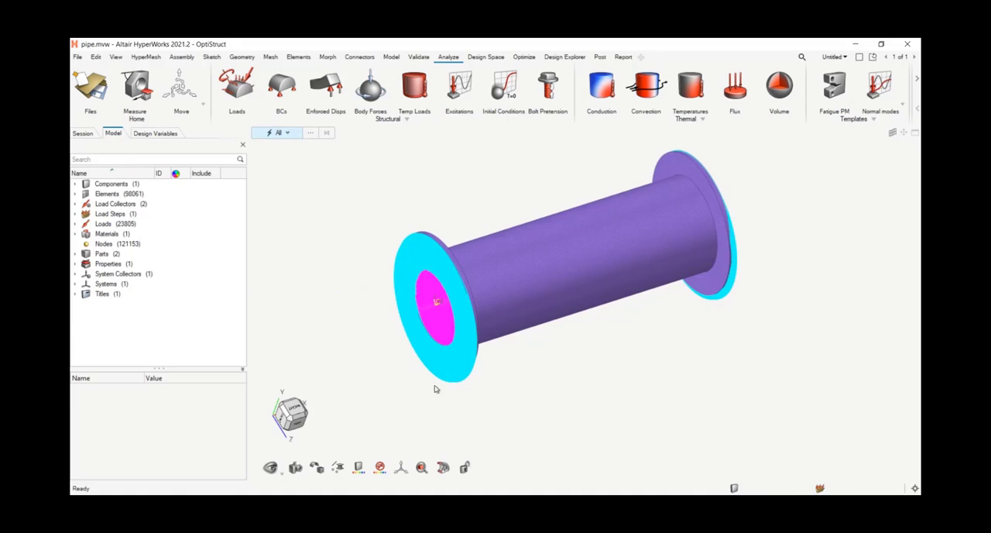
scroll(435, 387, "up", 5)
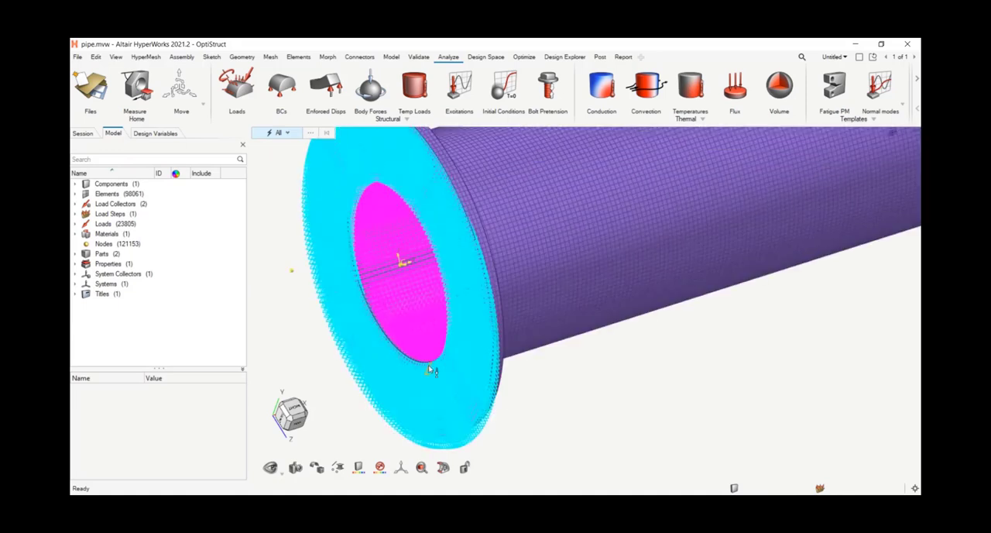
key("f")
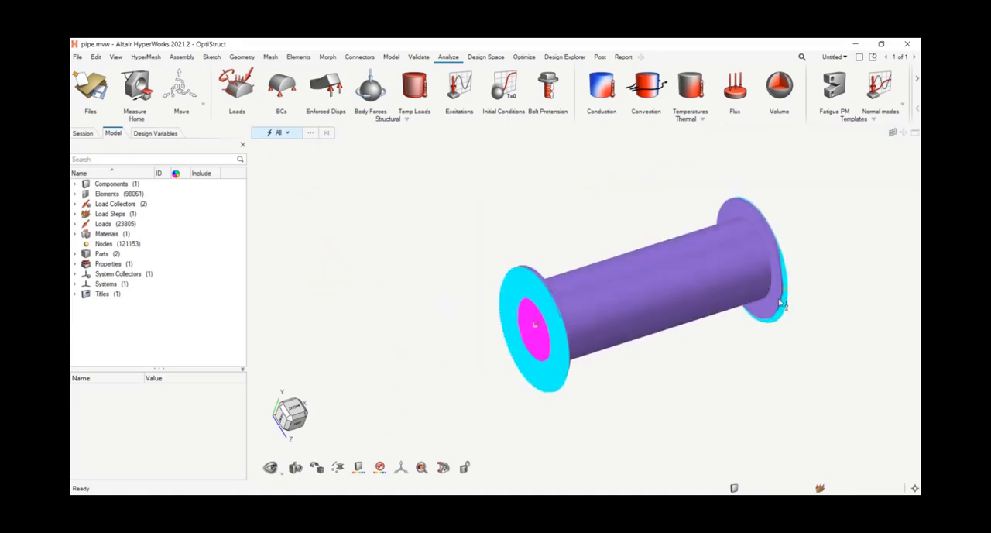
scroll(574, 328, "up", 3)
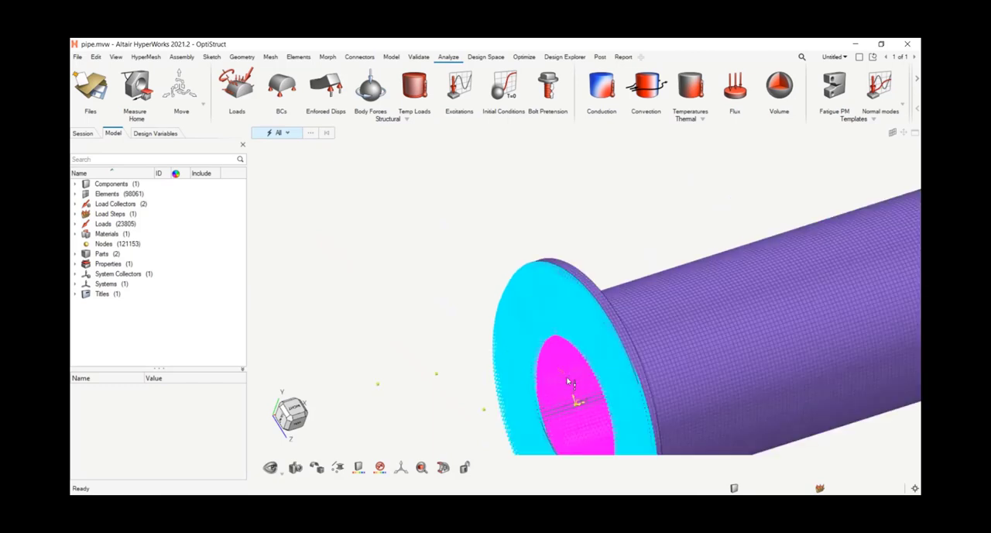
scroll(345, 289, "down", 4)
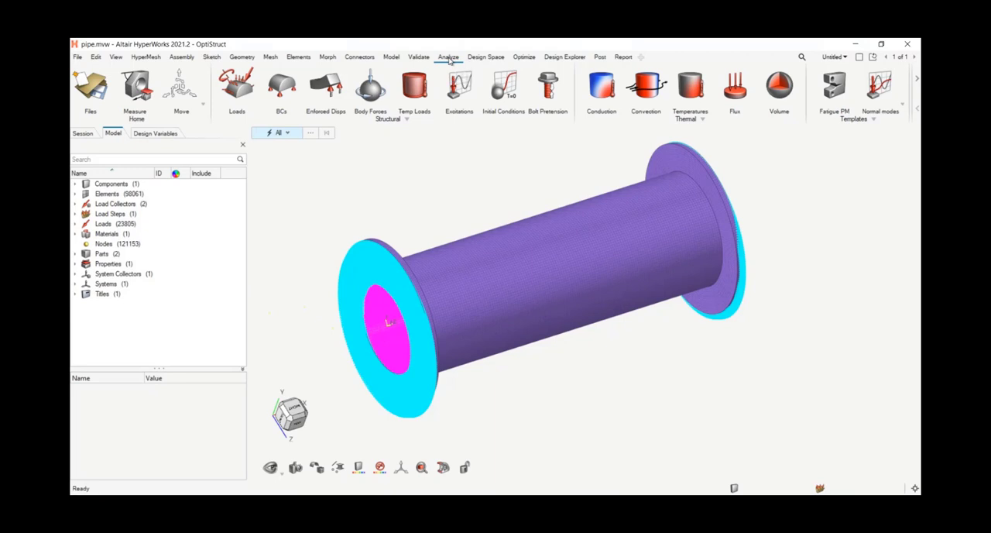
Step: Load the analysis results of pipe.fem in HyperView and dismiss the empty component table
left_click(915, 87)
left_click(799, 98)
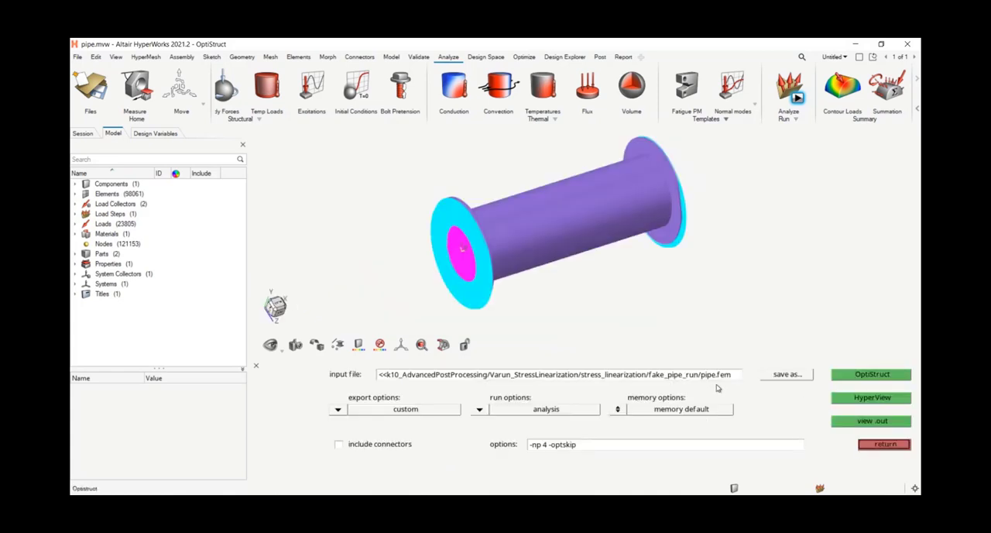
left_click(865, 401)
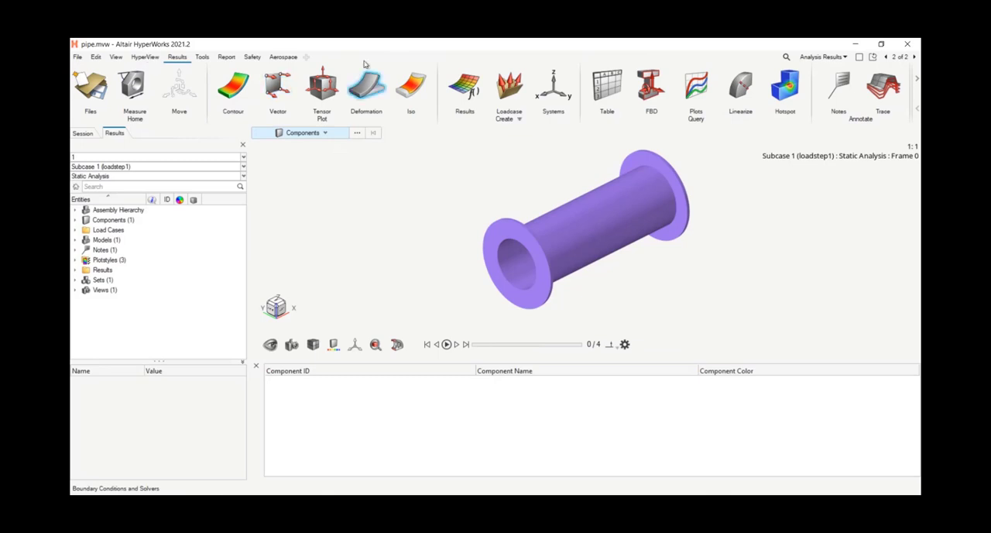
left_click(256, 366)
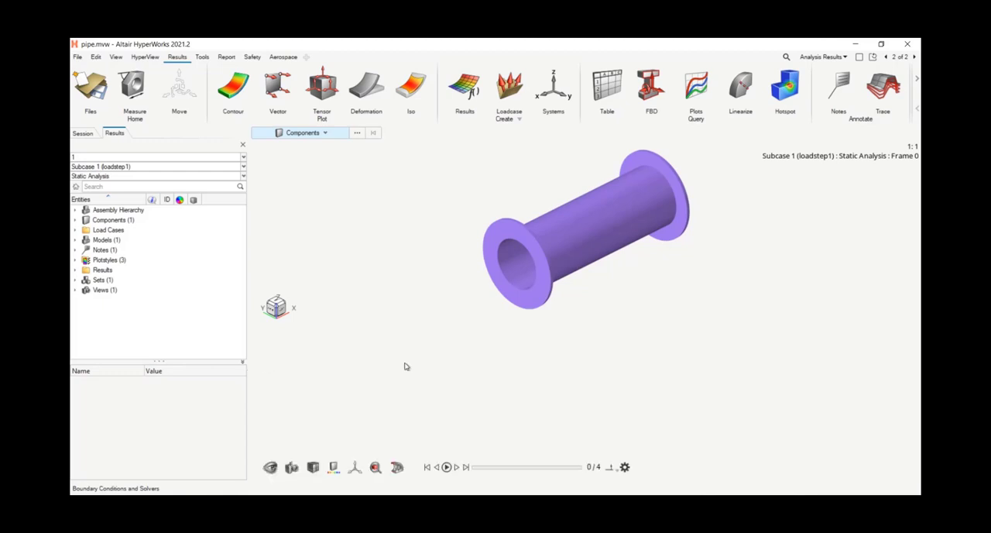
Step: Display the pipe shaded with mesh lines
scroll(473, 342, "up", 4)
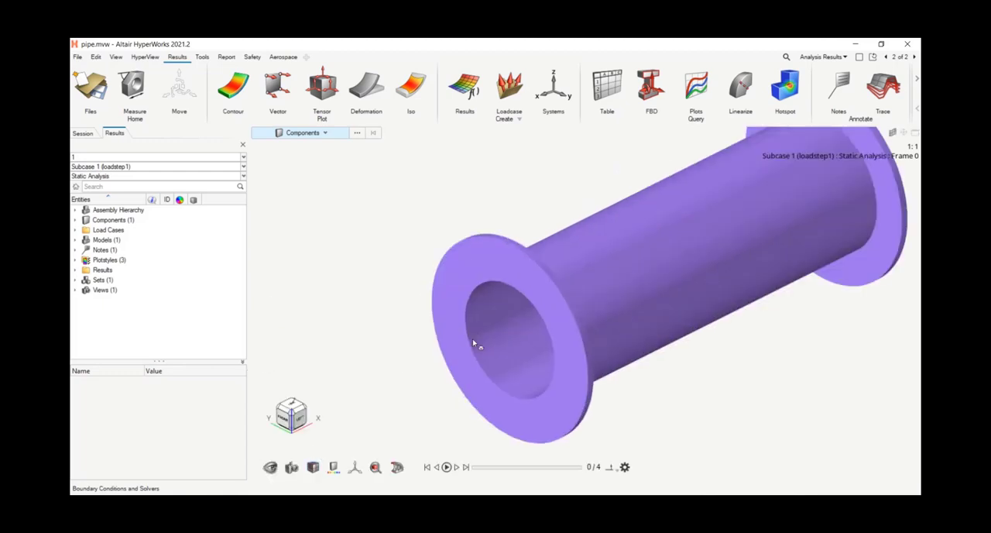
left_click(313, 467)
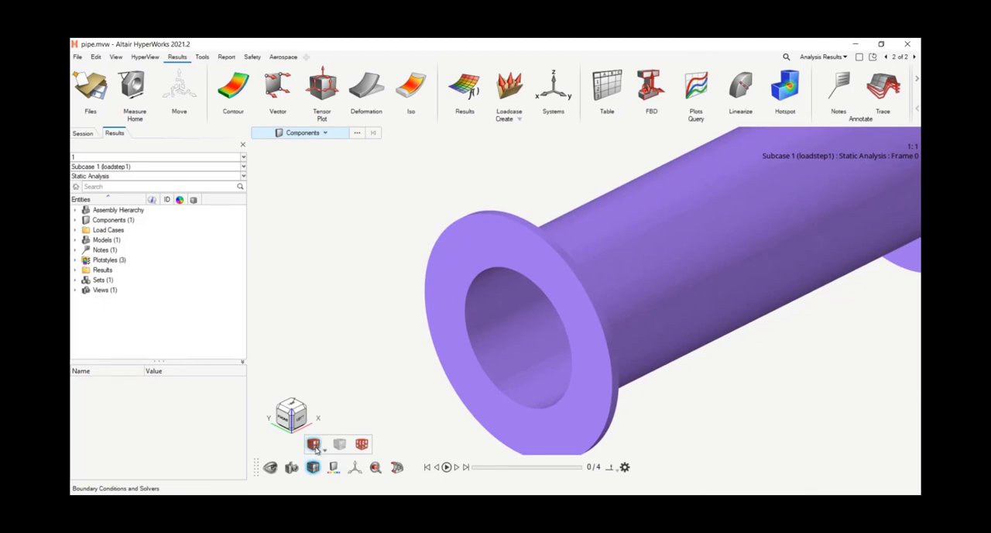
left_click(312, 443)
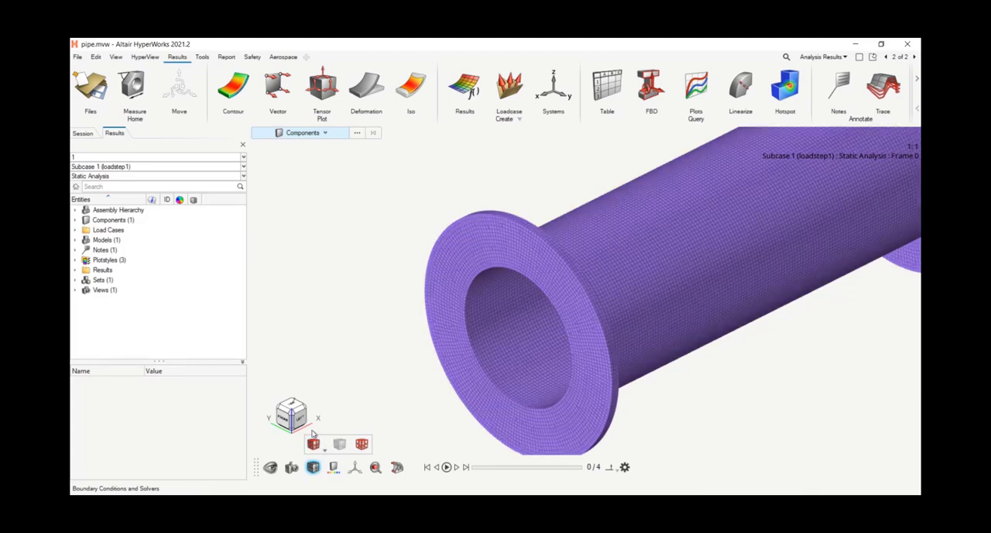
Step: Orient the meshed pipe to the Left view so it is seen side-on with both flanges
scroll(391, 370, "down", 3)
middle_click_drag(670, 405, 624, 372)
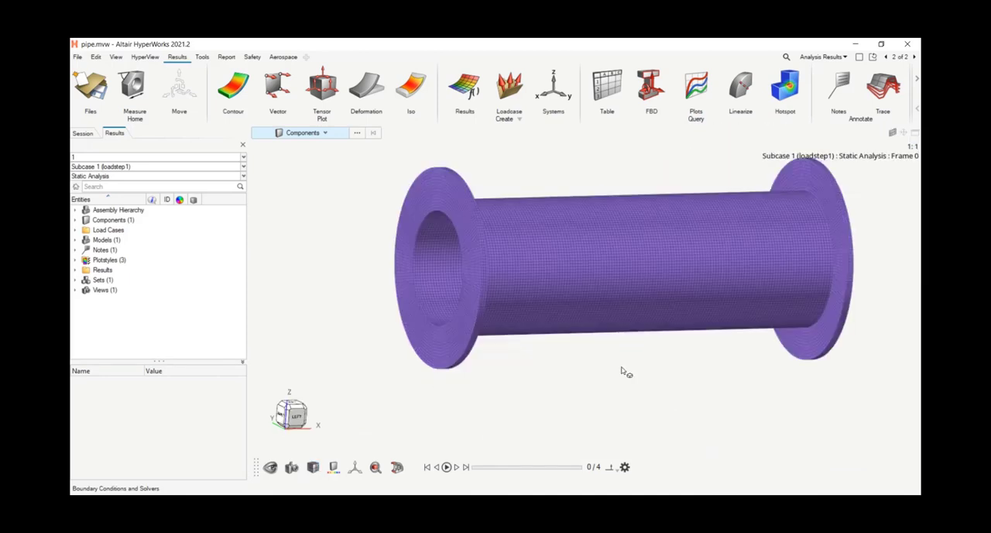
right_click_drag(624, 372, 546, 376)
scroll(546, 377, "down", 1)
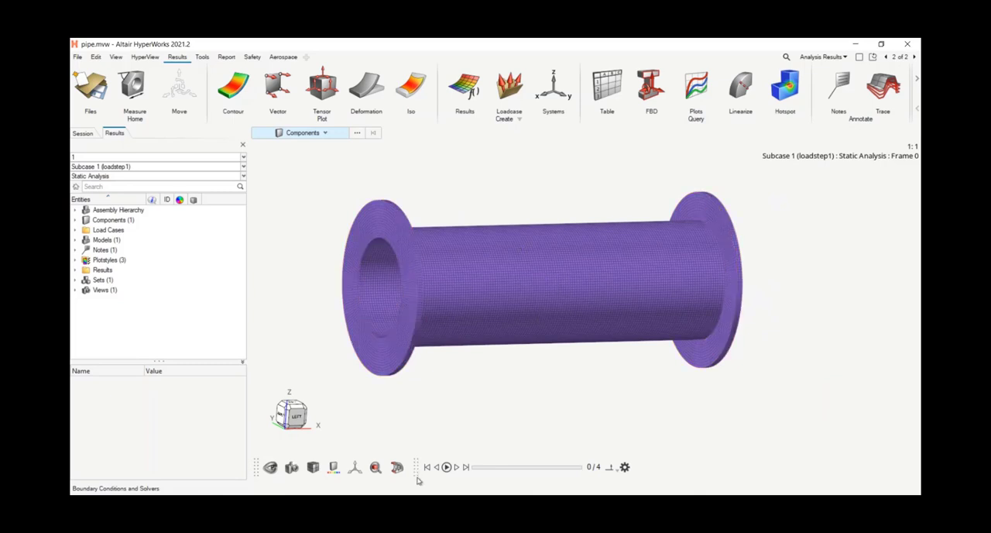
left_click(293, 416)
scroll(504, 413, "down", 3)
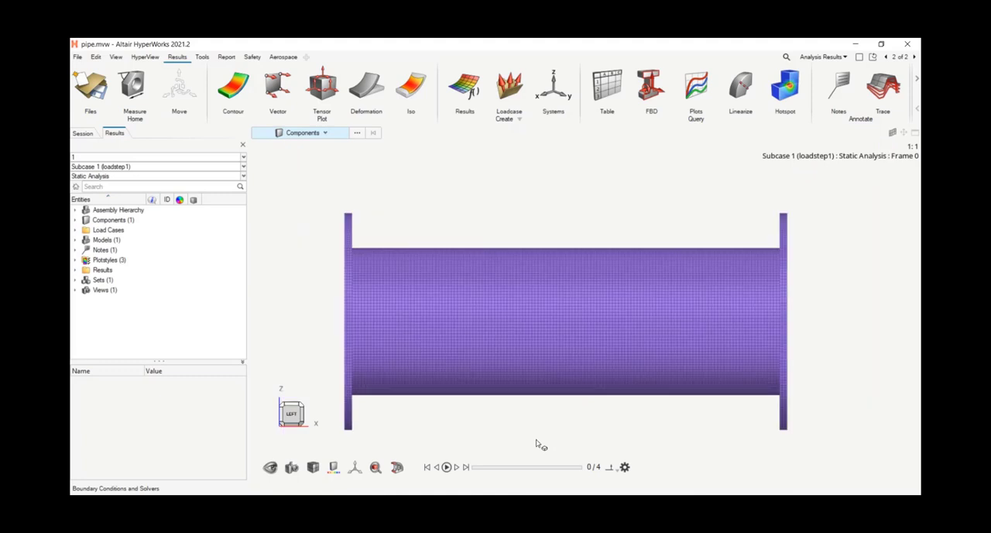
right_click_drag(535, 439, 486, 389)
Step: Hide the elements at the pipe's +X end, about a third of its length including that flange, then clear the element selection
left_click(310, 135)
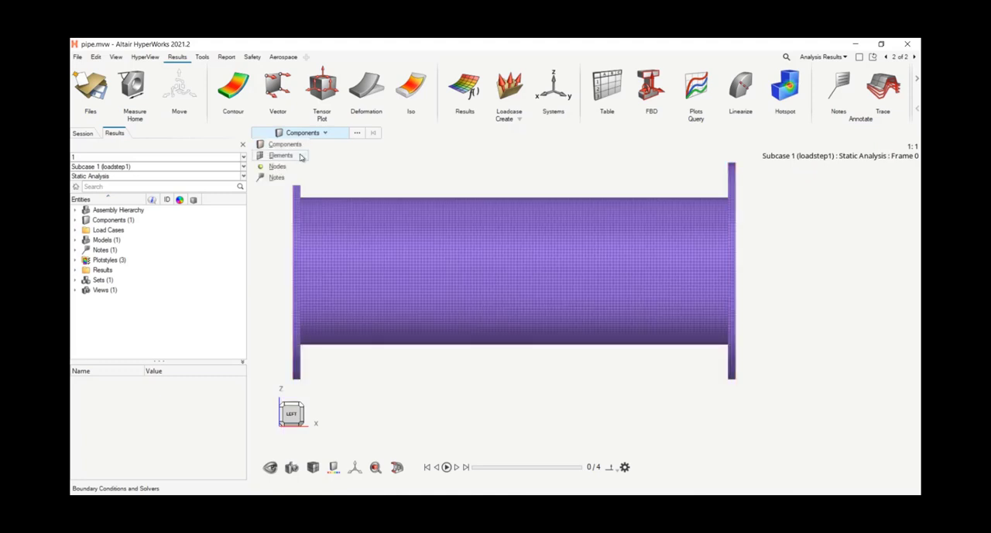
left_click(301, 157)
scroll(611, 193, "down", 2)
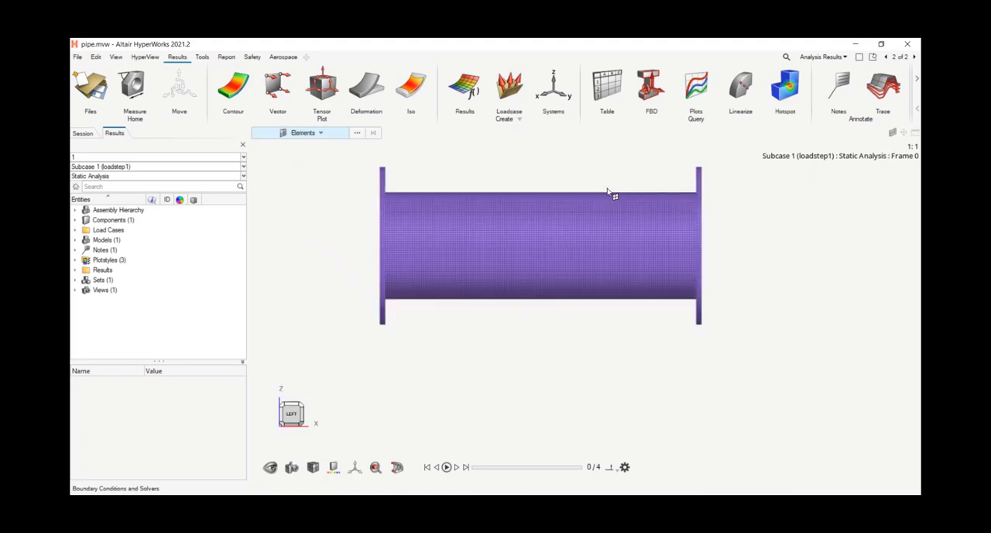
left_click_drag(589, 153, 833, 415)
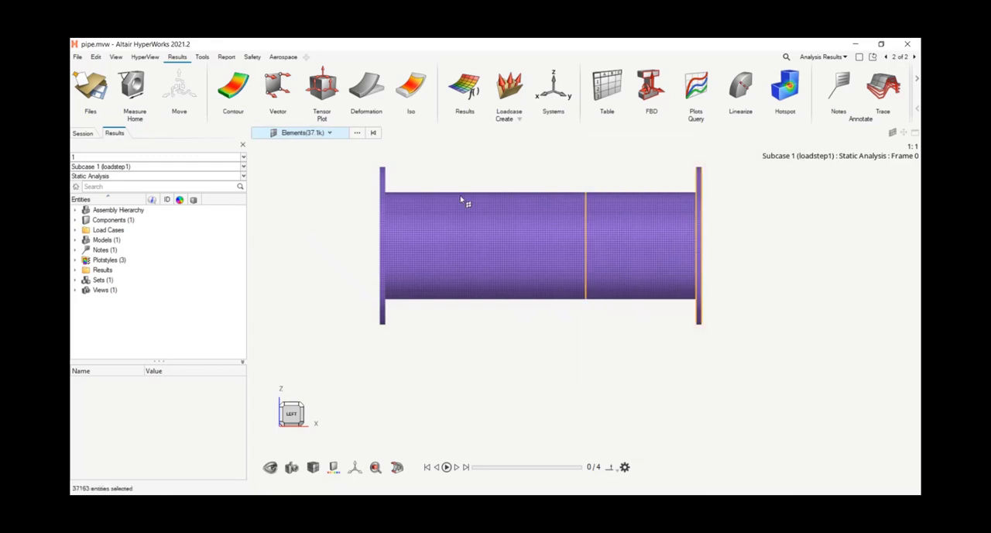
scroll(652, 301, "up", 4)
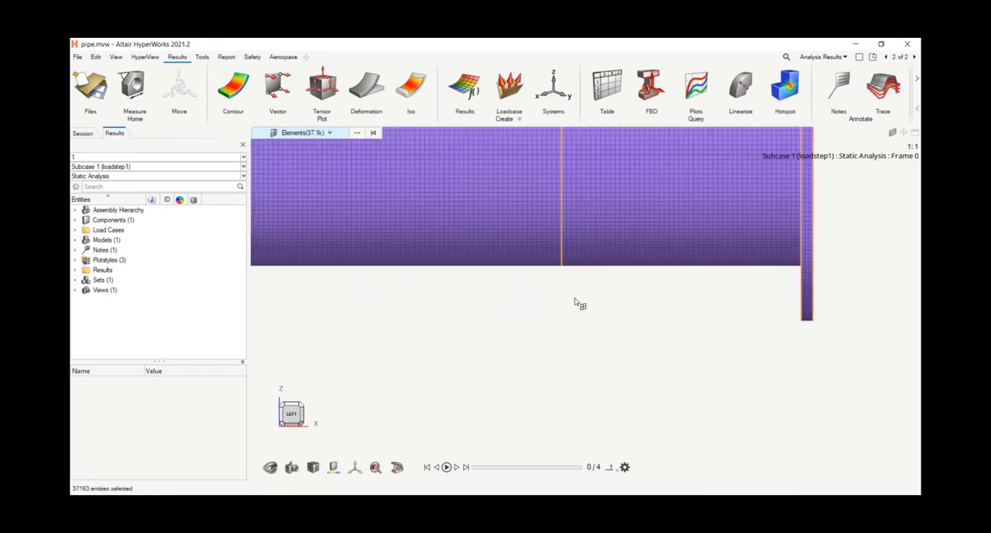
key("h")
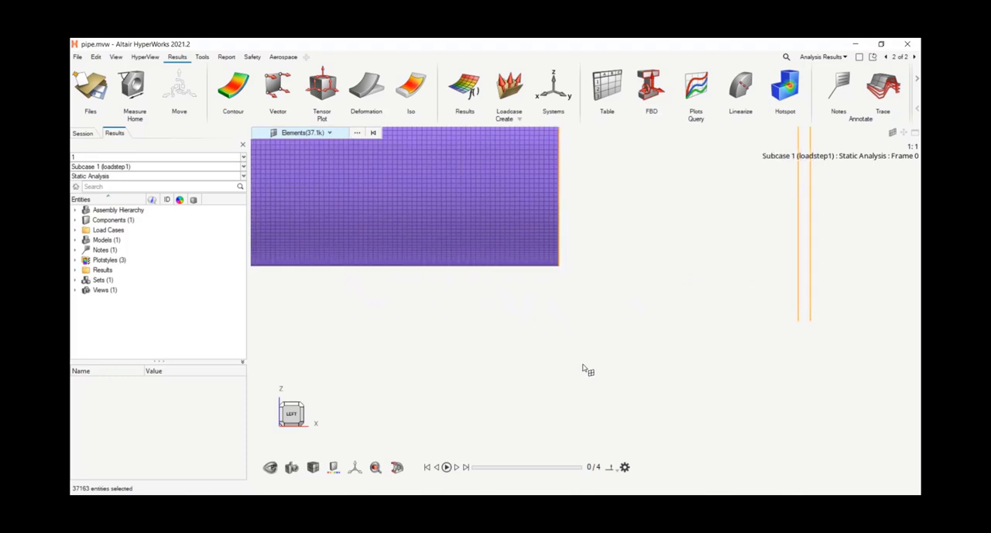
left_click(535, 371)
Step: Orient the model to the Rear view, facing the cut cross-section of the pipe wall
scroll(506, 364, "down", 4)
middle_click_drag(586, 291, 586, 176)
scroll(542, 284, "up", 2)
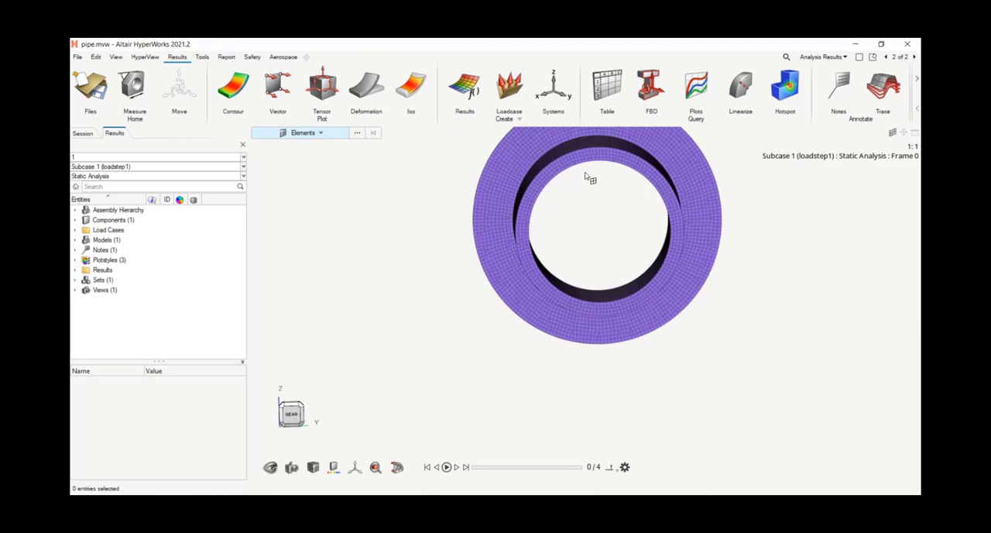
scroll(585, 176, "up", 3)
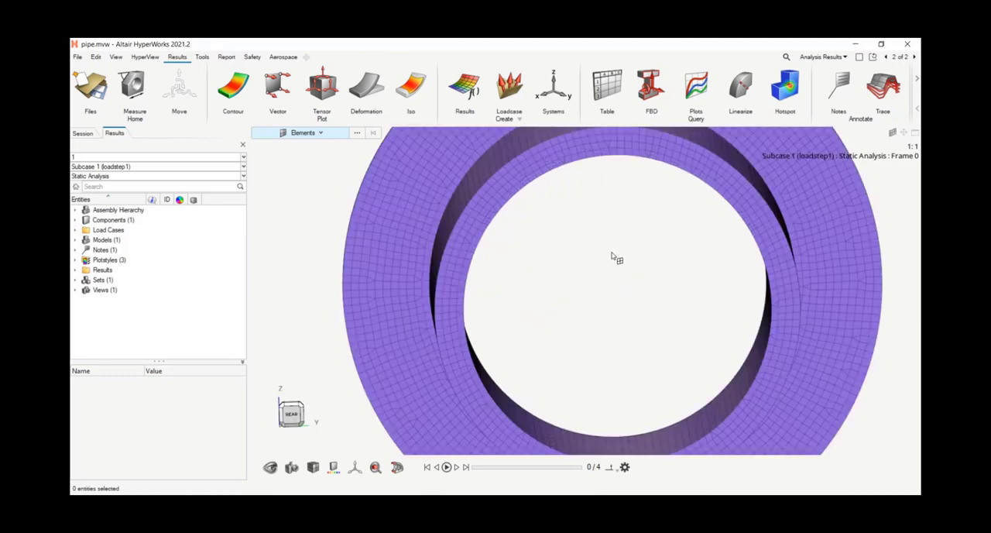
right_click_drag(623, 274, 591, 285)
left_click(291, 414)
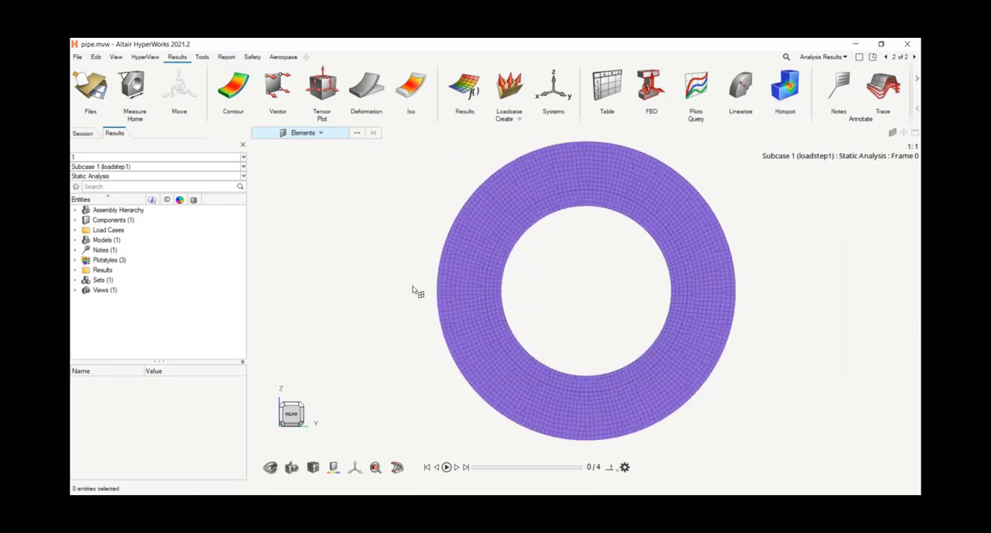
Step: Contour the pipe with Grid Point Stresses (Prop 1), component XX, resolved in the Analysis System
left_click(232, 99)
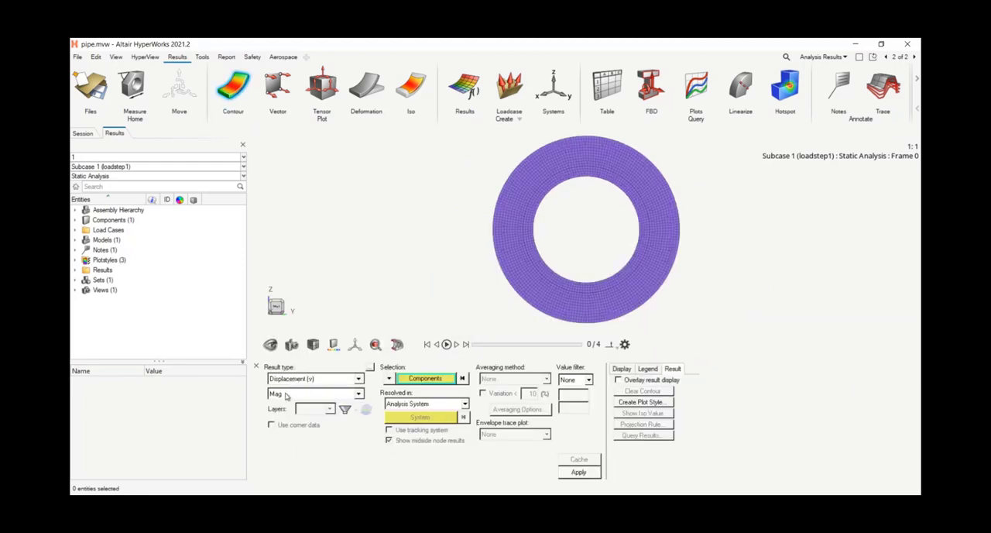
left_click(358, 379)
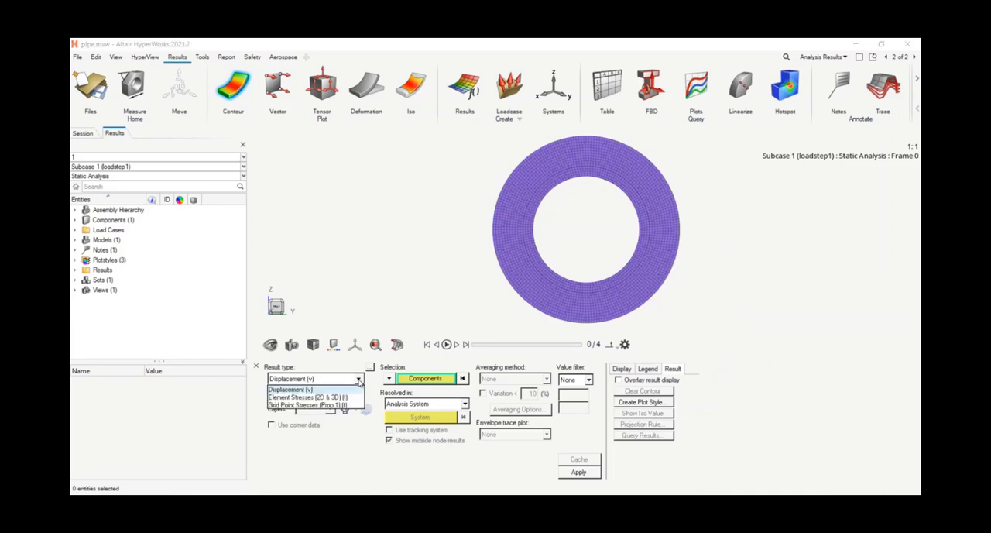
left_click(306, 405)
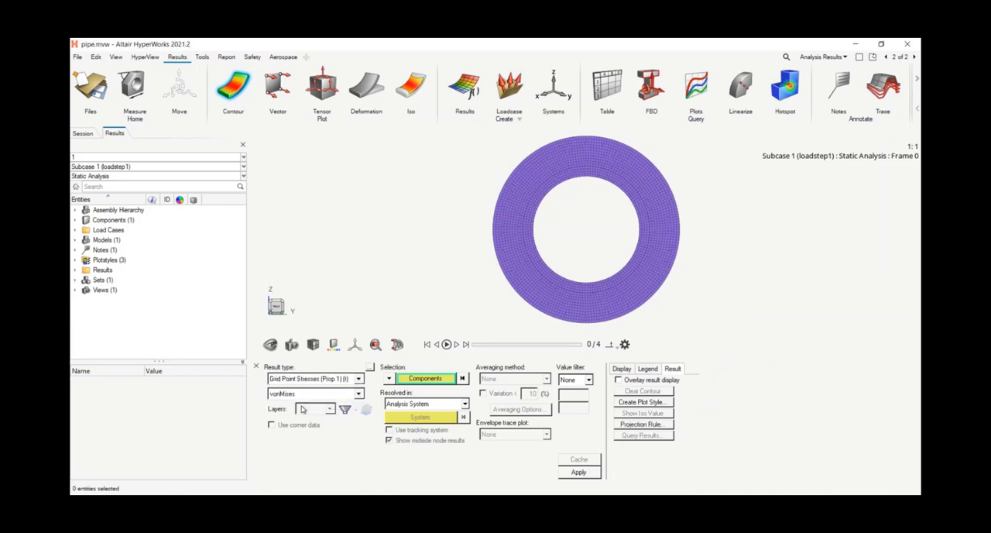
left_click(288, 395)
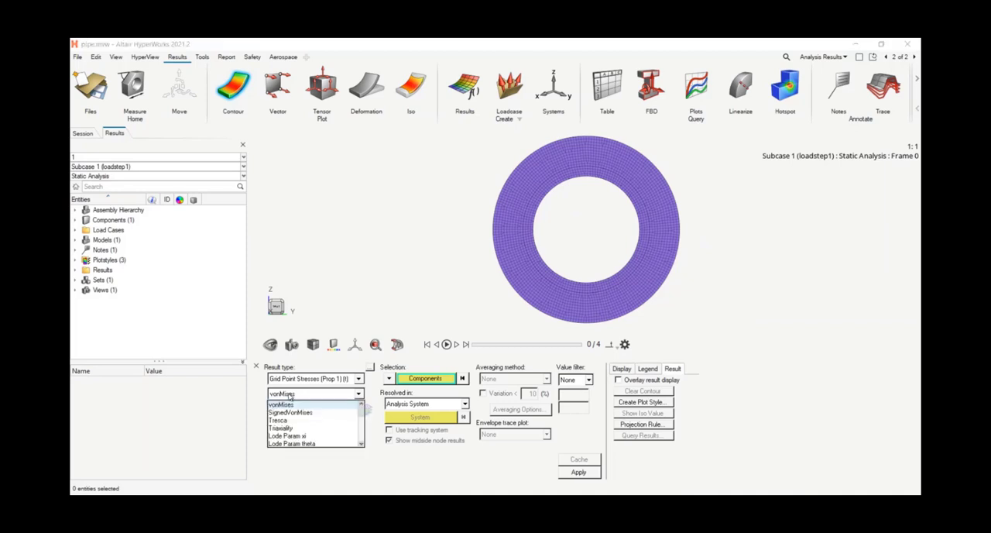
scroll(298, 419, "down", 2)
scroll(298, 419, "down", 2)
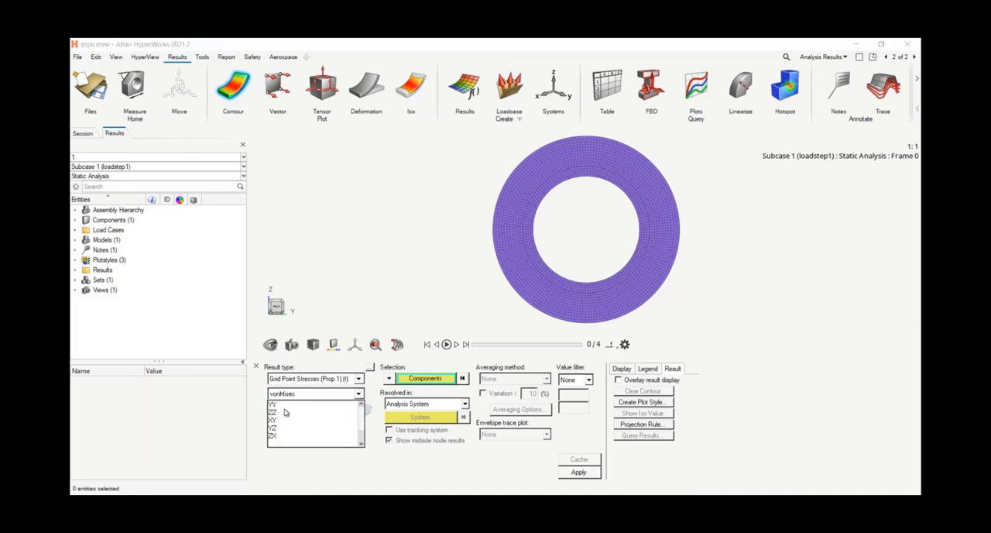
left_click(276, 424)
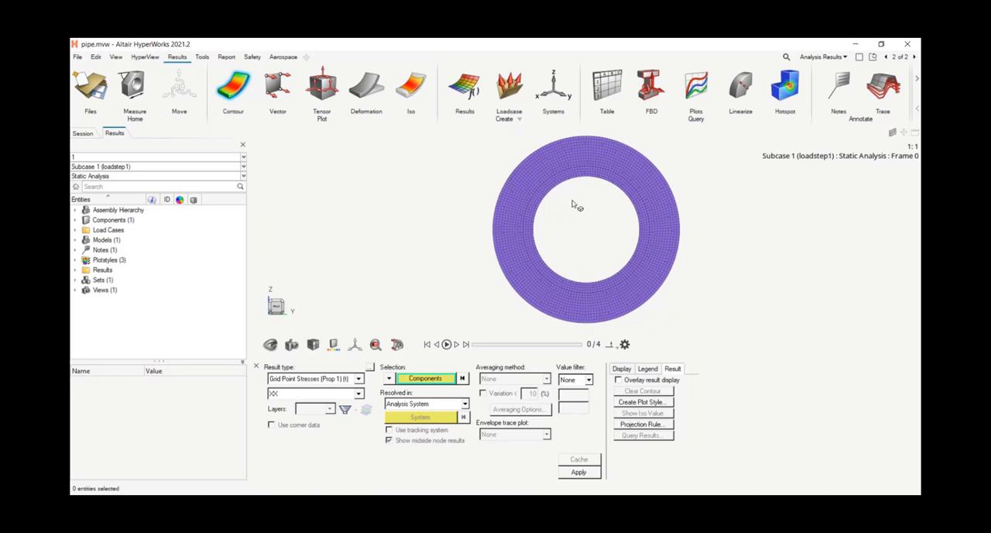
scroll(574, 200, "up", 3)
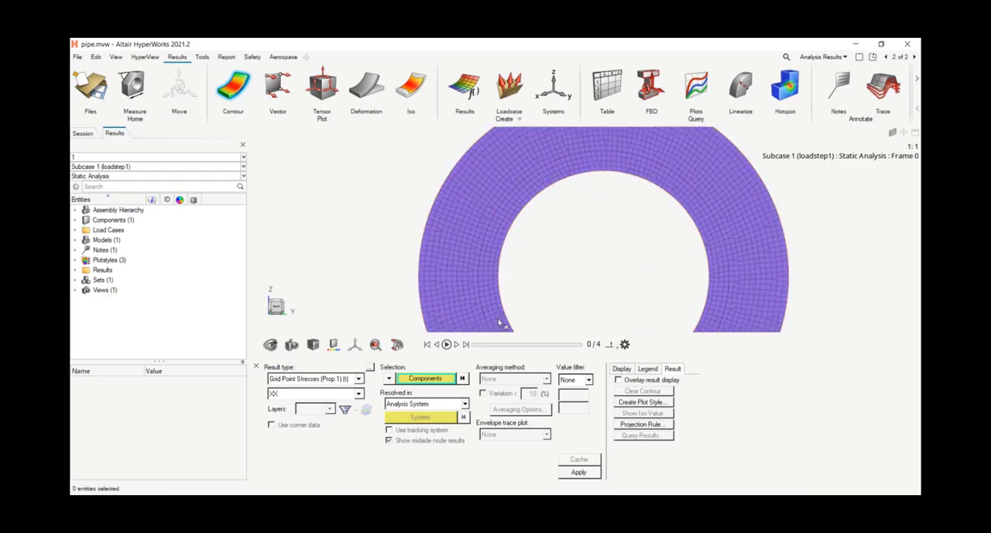
left_click(578, 472)
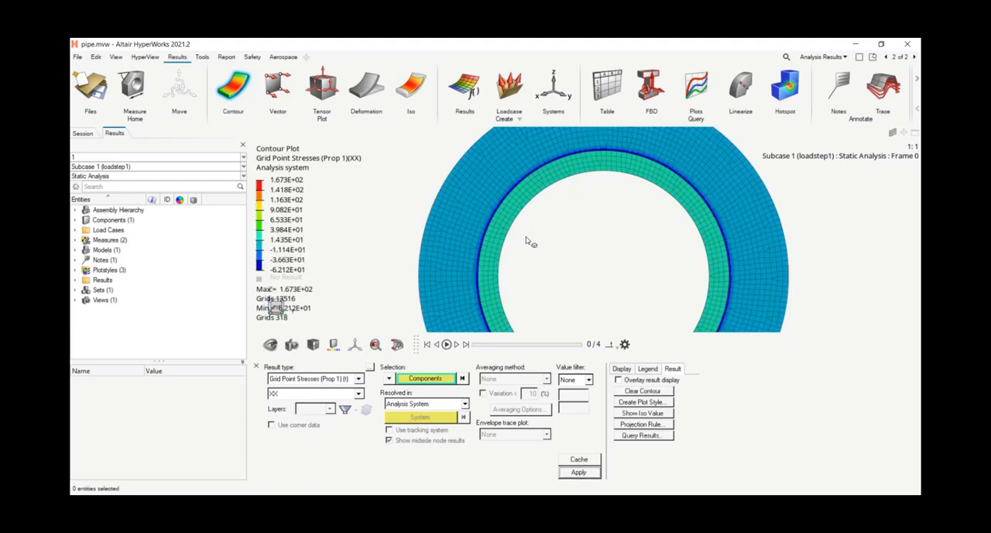
scroll(552, 266, "down", 2)
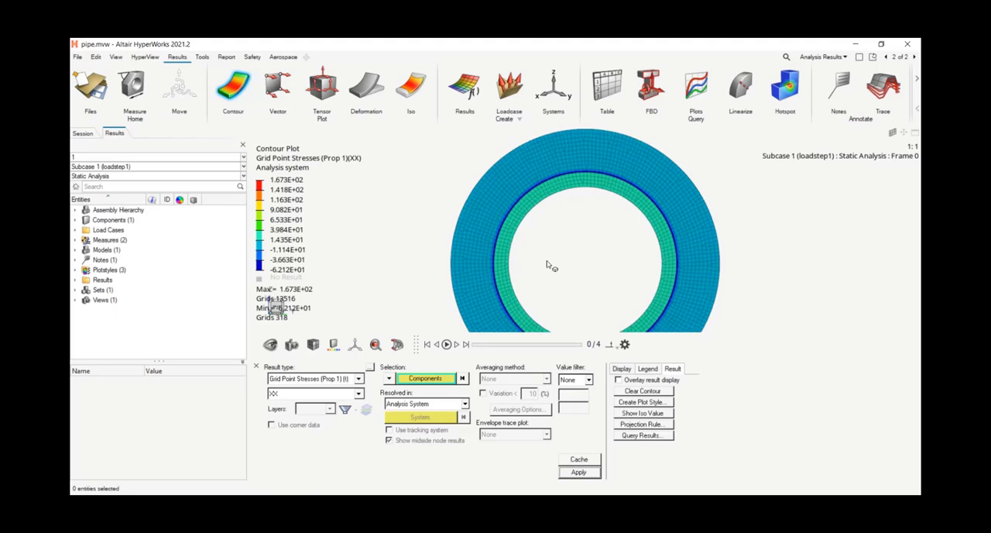
left_click(257, 366)
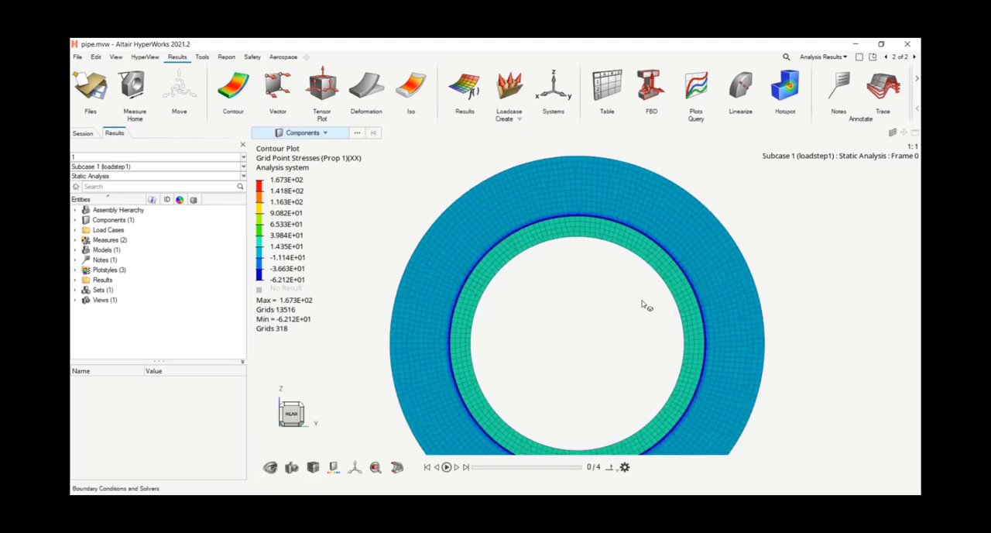
Step: Start the Linearize tool on the pipe's cut section and set its method to Extract Data
scroll(573, 299, "down", 2)
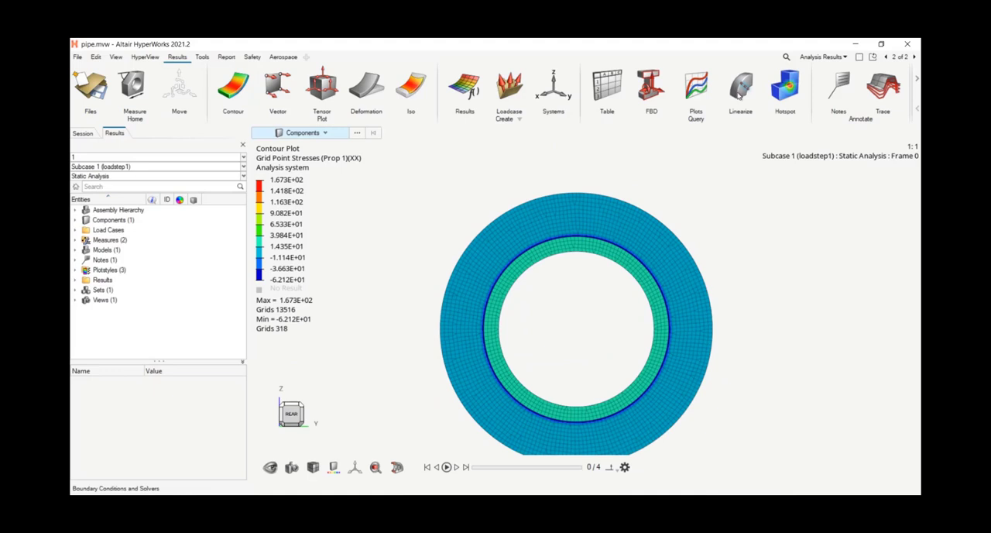
left_click(740, 93)
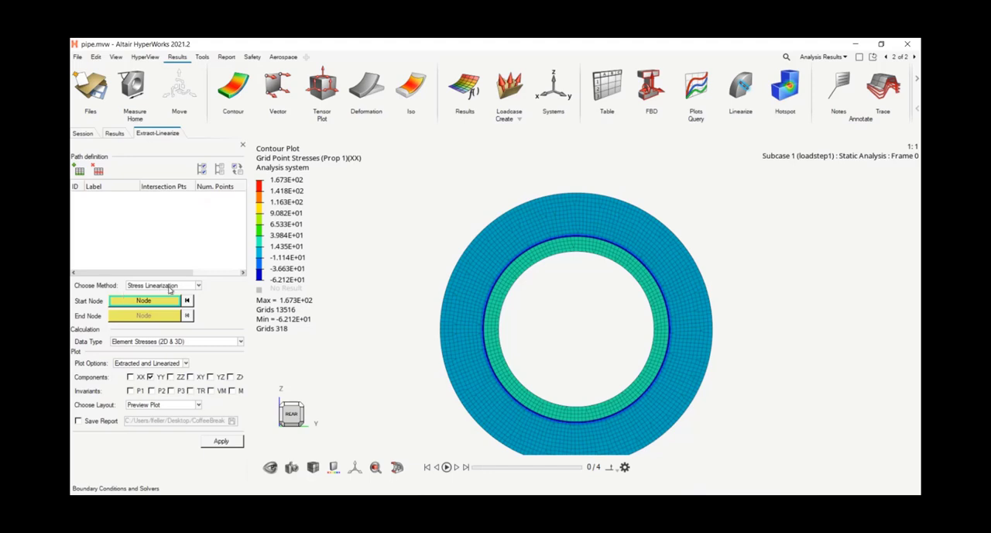
left_click(169, 286)
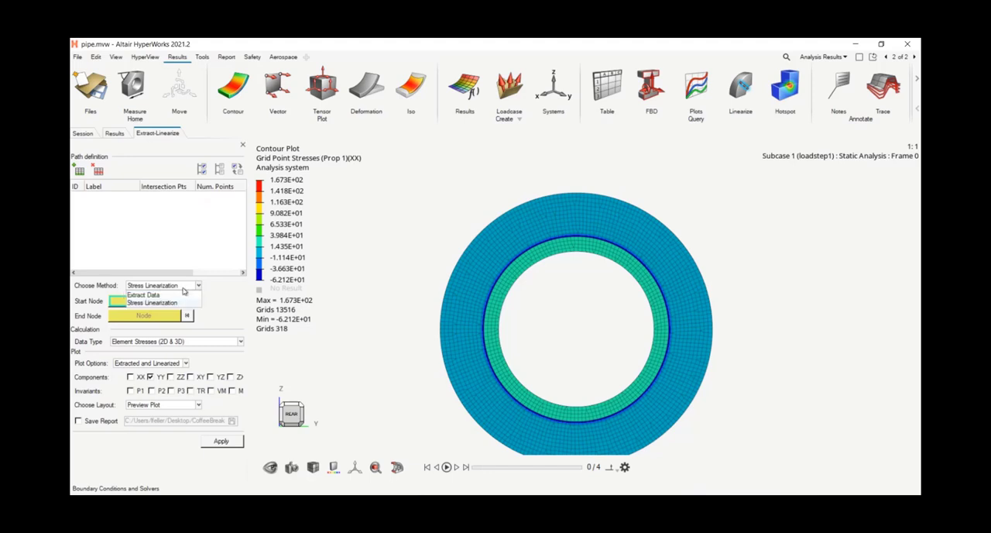
left_click(144, 295)
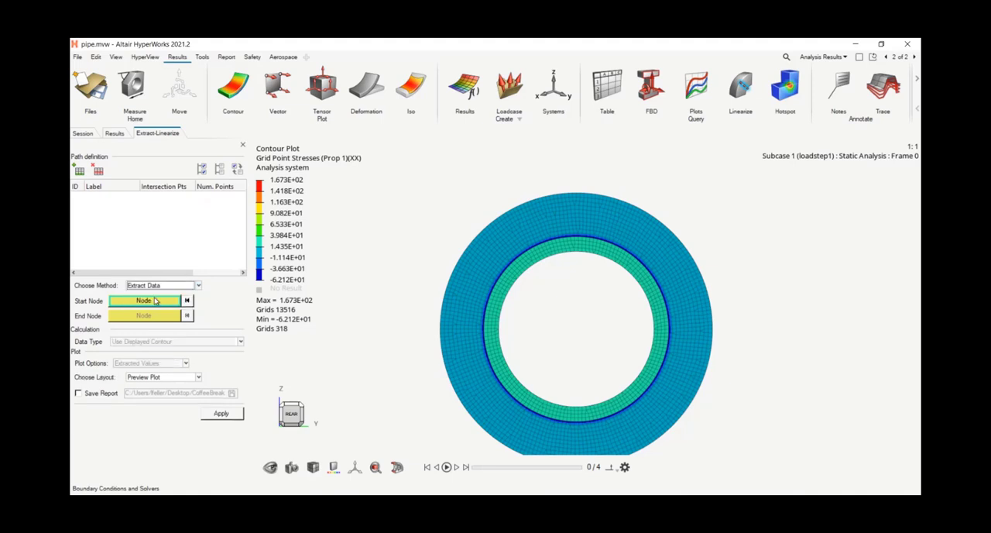
Step: Add a new extraction path and set its number of points to 9
left_click(79, 172)
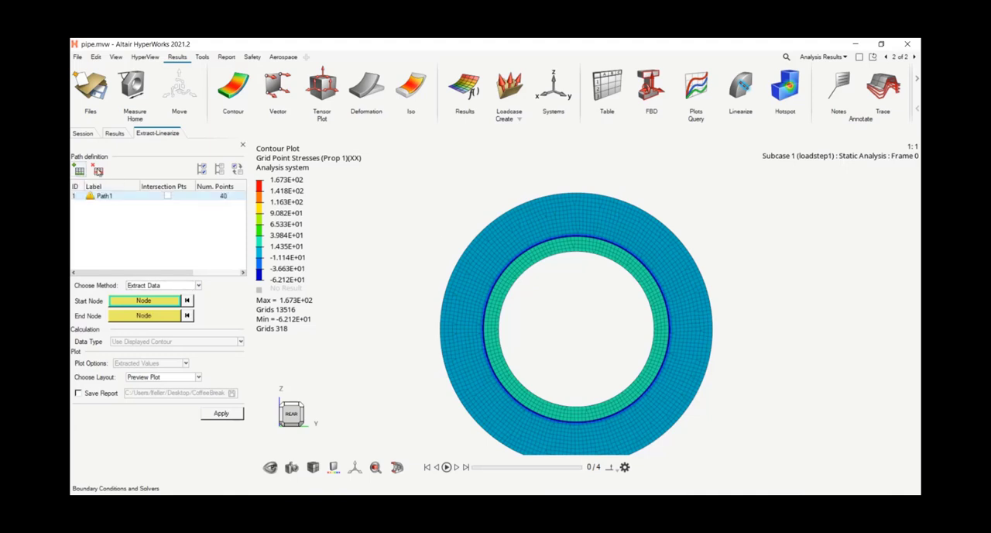
scroll(577, 252, "up", 5)
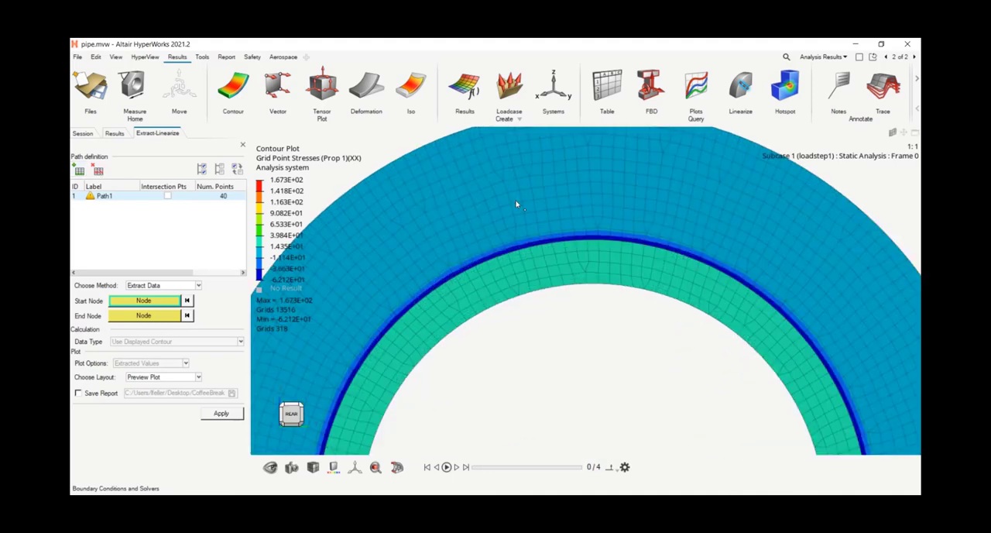
left_click(223, 197)
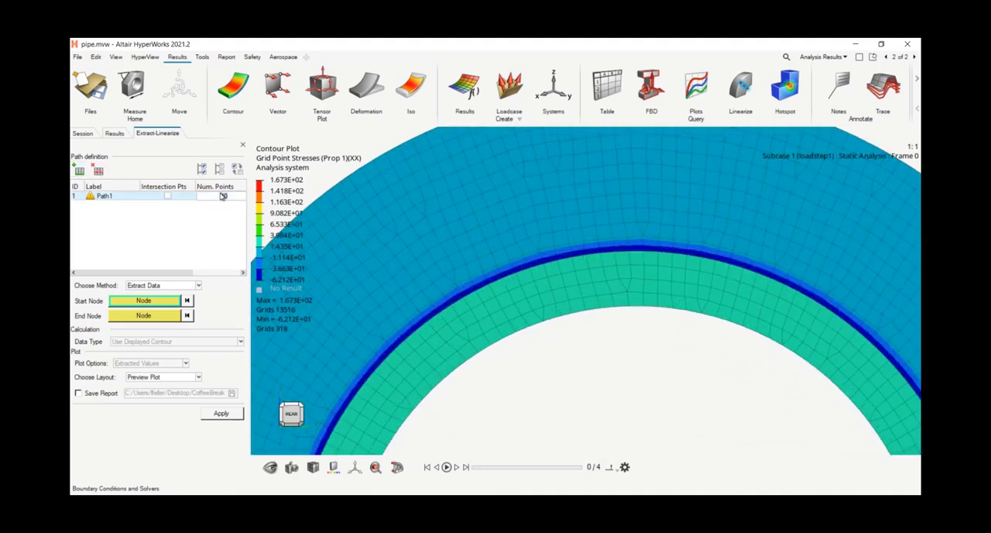
type("9")
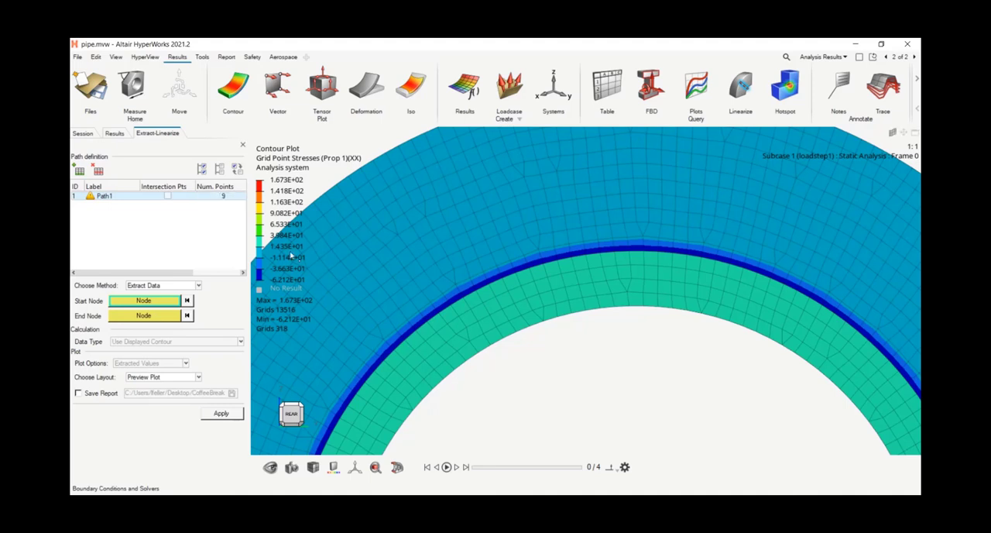
key("Return")
Step: Define the path through the wall's upper part, from an inner-edge node to the node radially opposite, just inside the dark blue ring
scroll(668, 312, "up", 3)
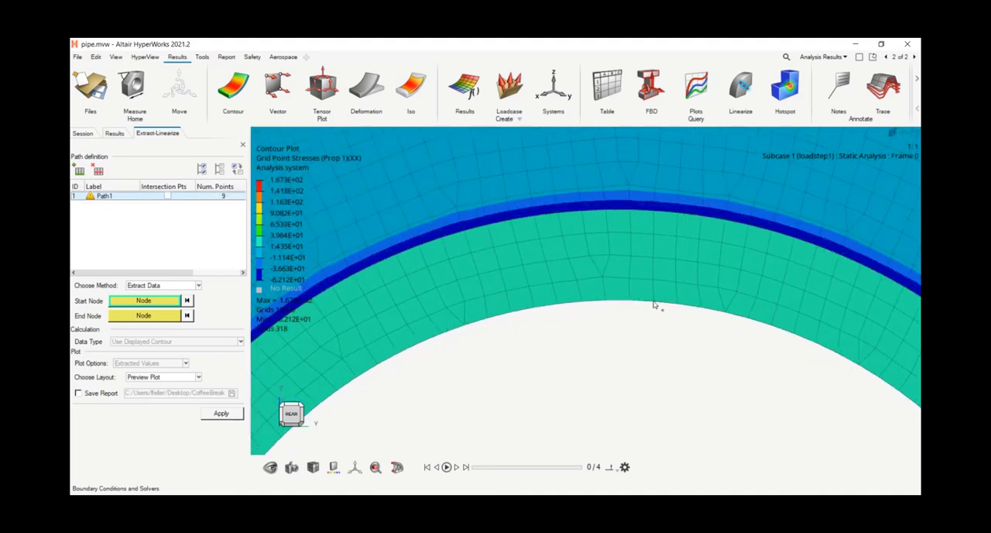
left_click(654, 303)
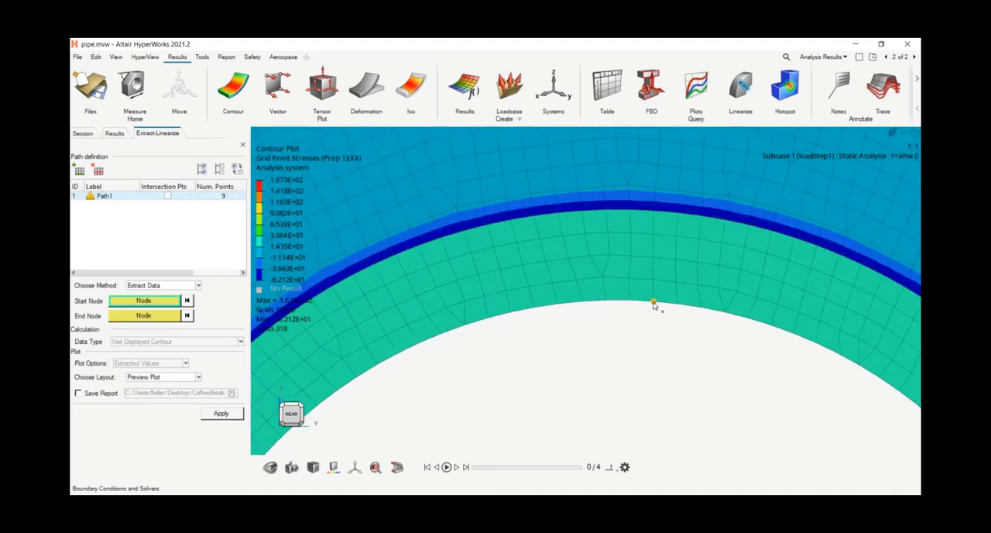
left_click(653, 212)
scroll(628, 324, "down", 5)
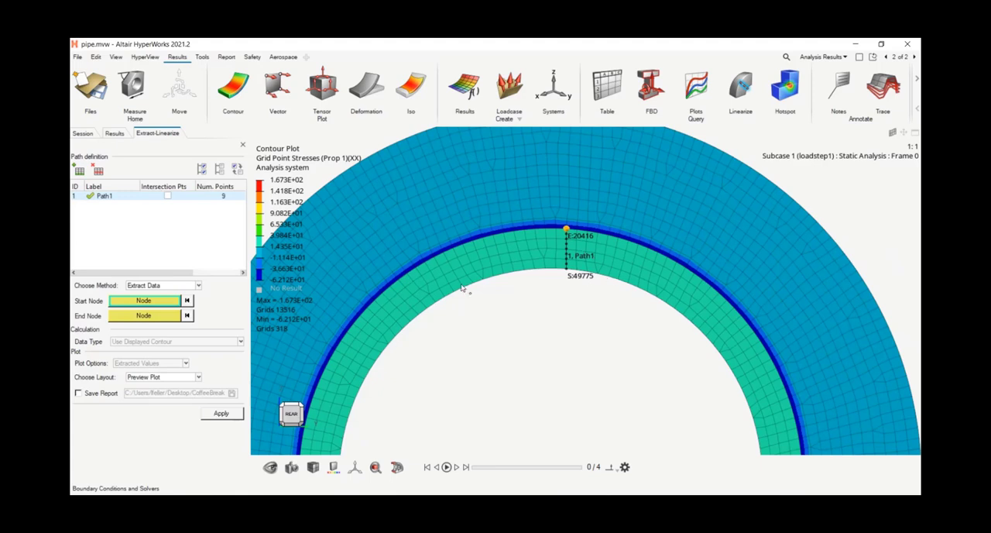
Step: Create a Nodal Contour measure on the five wall nodes along Path1, including its start and end nodes
left_click(133, 86)
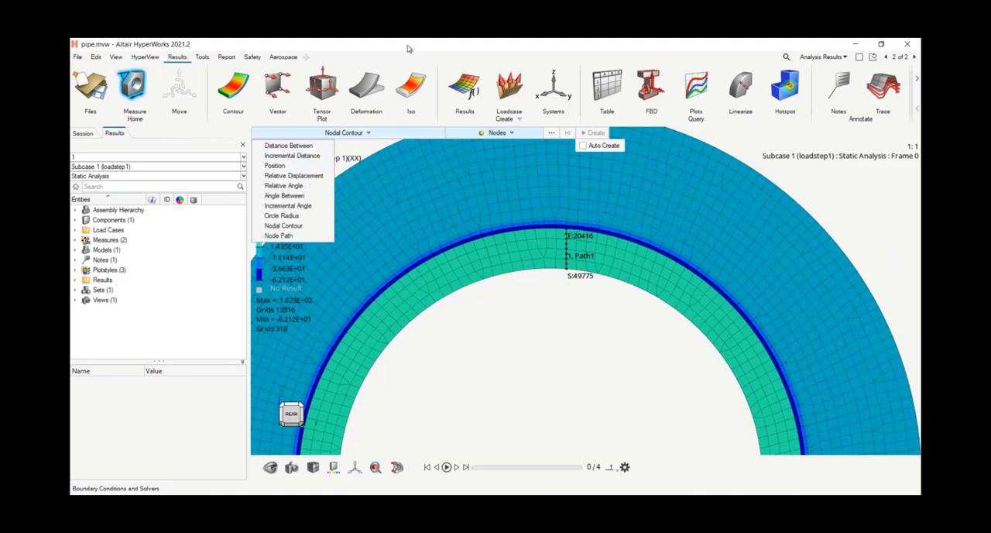
scroll(569, 266, "up", 5)
scroll(569, 266, "up", 1)
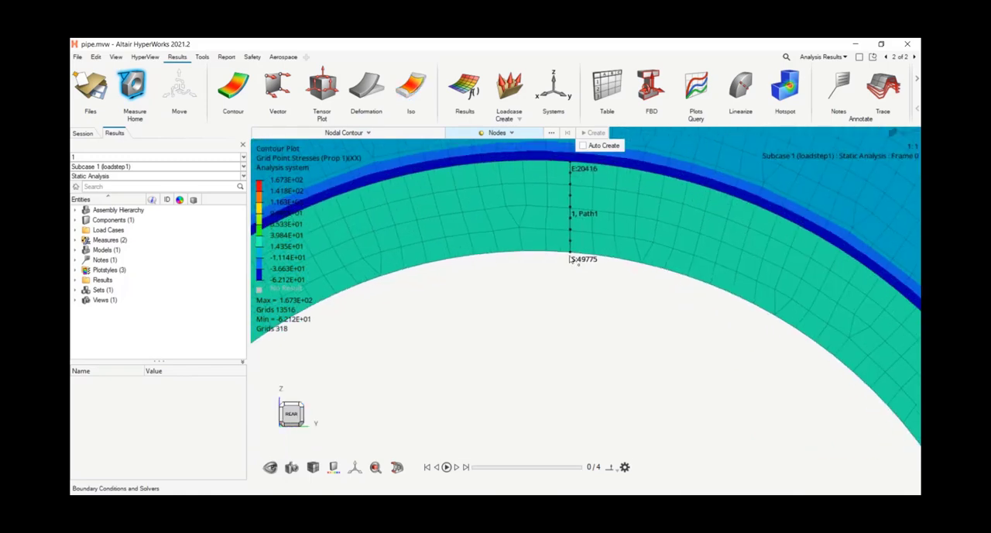
left_click(570, 254)
right_click_drag(591, 211, 563, 289)
scroll(547, 252, "up", 2)
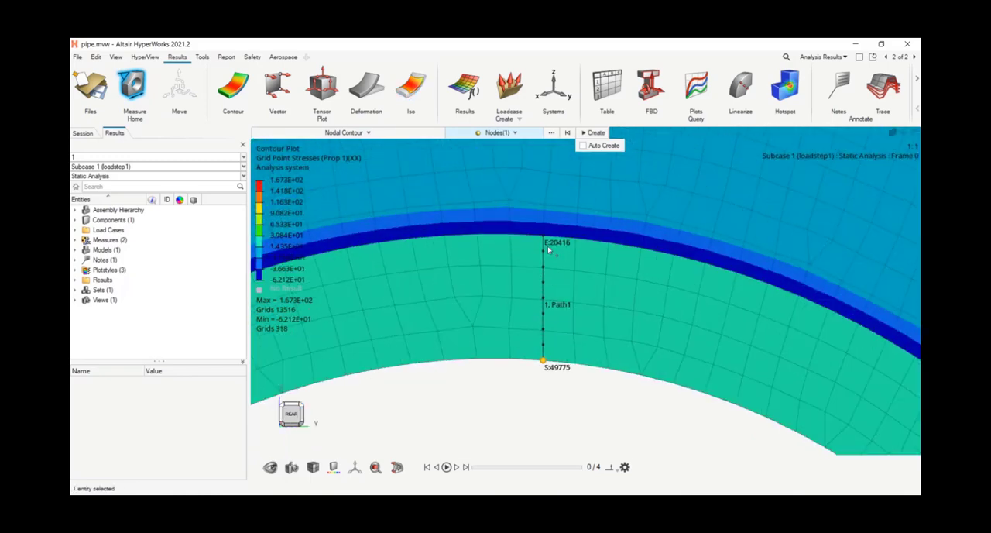
left_click(544, 236)
left_click(543, 268)
left_click(543, 300)
left_click(543, 330)
left_click(591, 133)
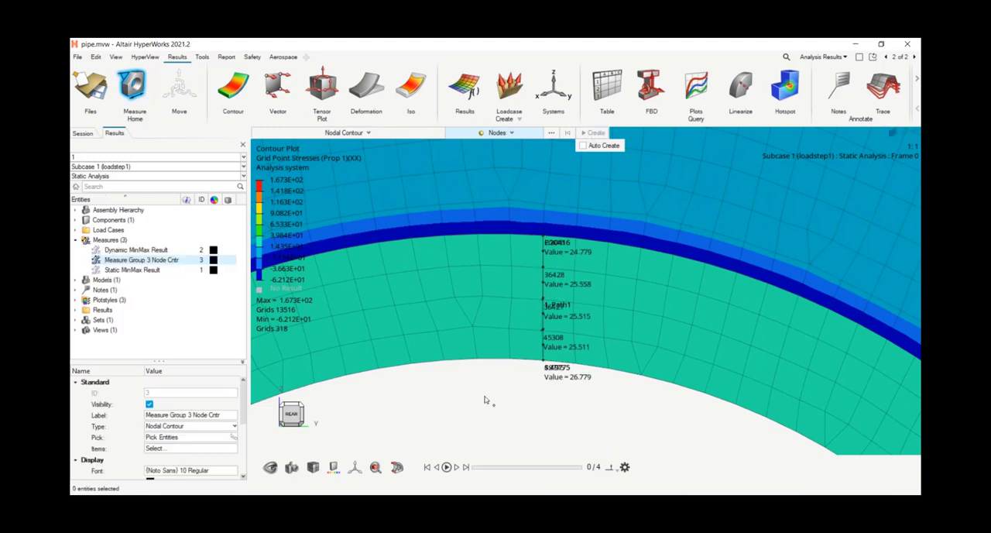
Step: Extract the displayed XX grid point stresses along Path1 using the Preview Plot layout
scroll(485, 399, "up", 3)
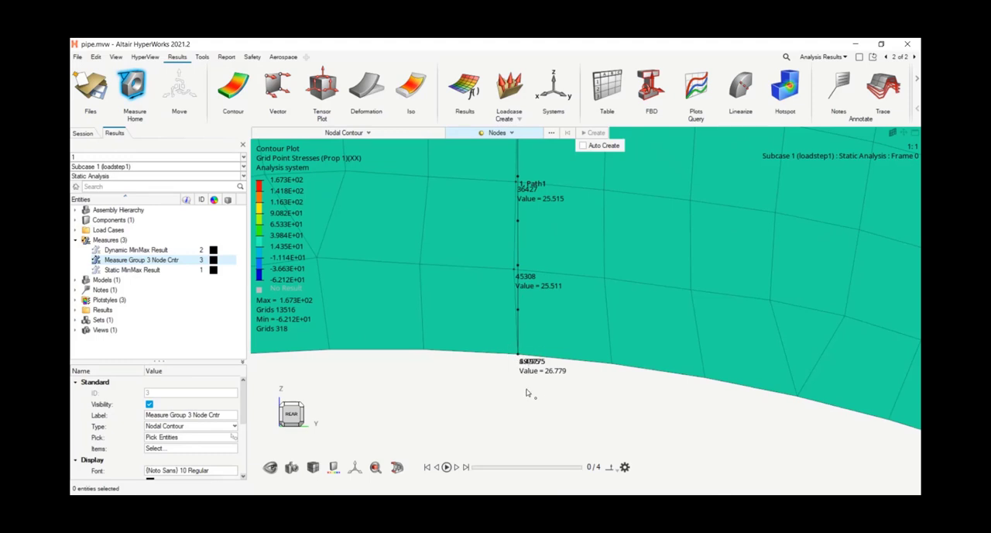
scroll(551, 377, "down", 1)
scroll(552, 376, "down", 2)
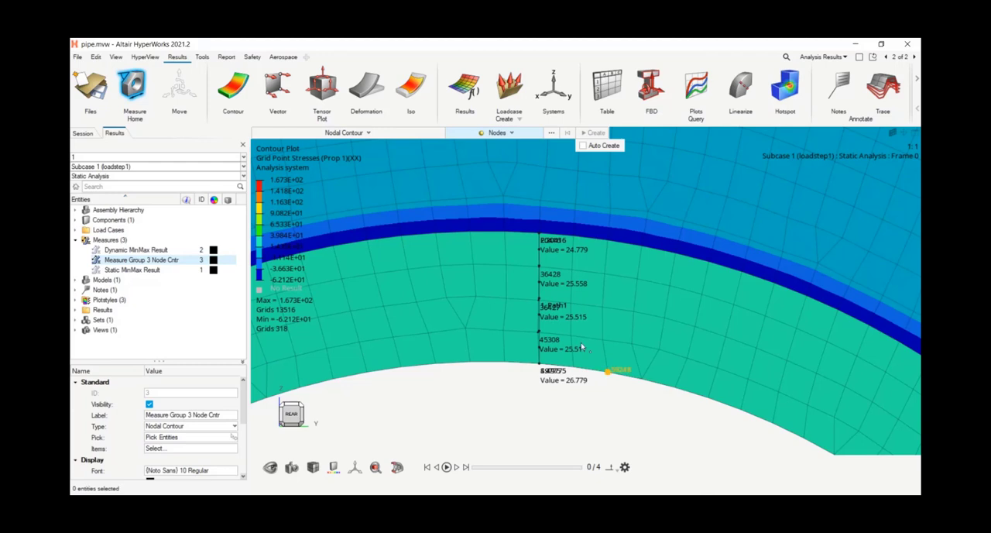
scroll(506, 437, "down", 1)
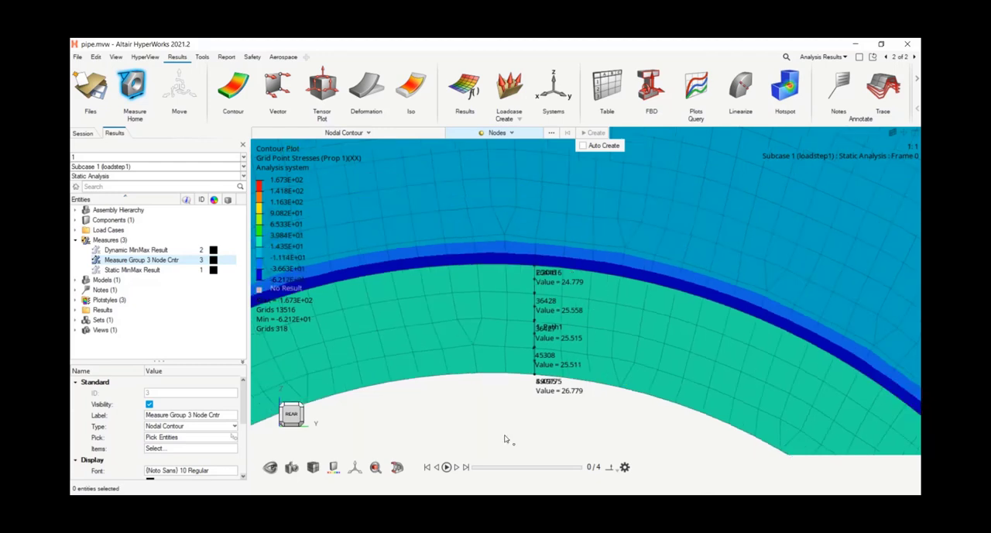
scroll(504, 439, "down", 5)
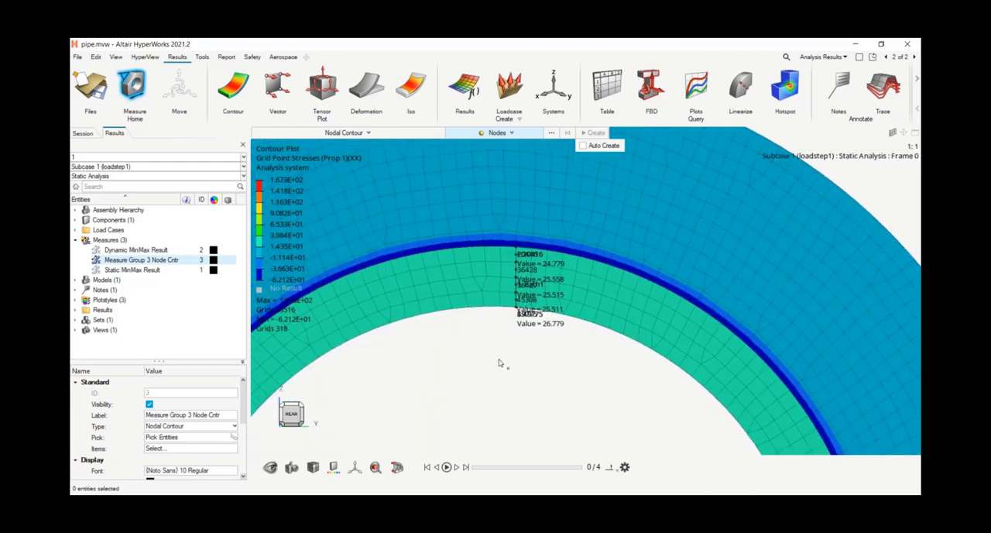
left_click(740, 87)
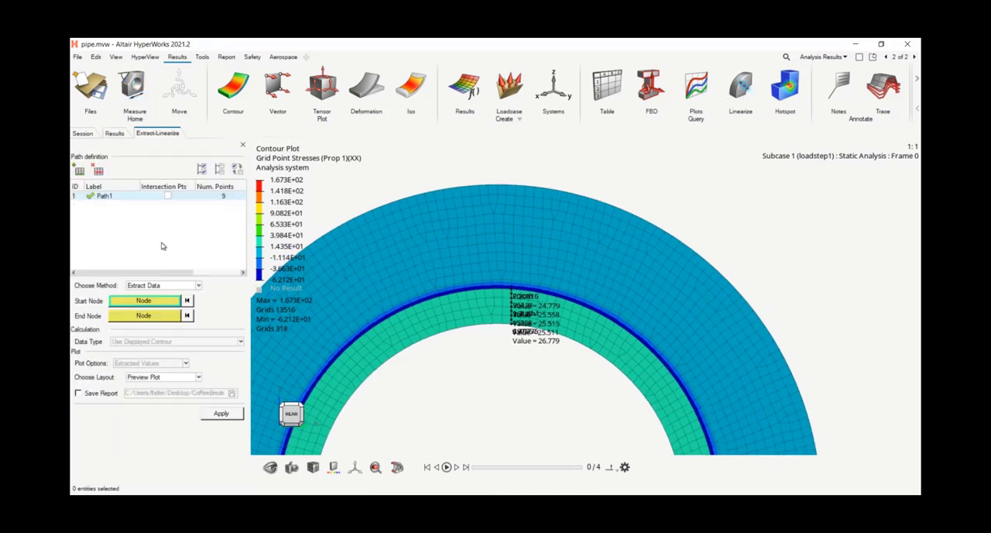
scroll(518, 325, "up", 3)
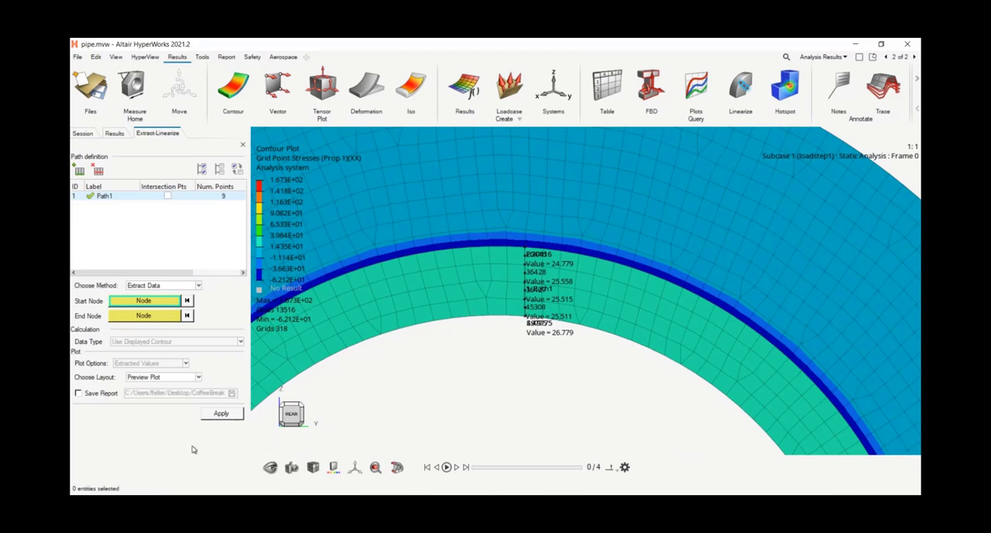
left_click(141, 378)
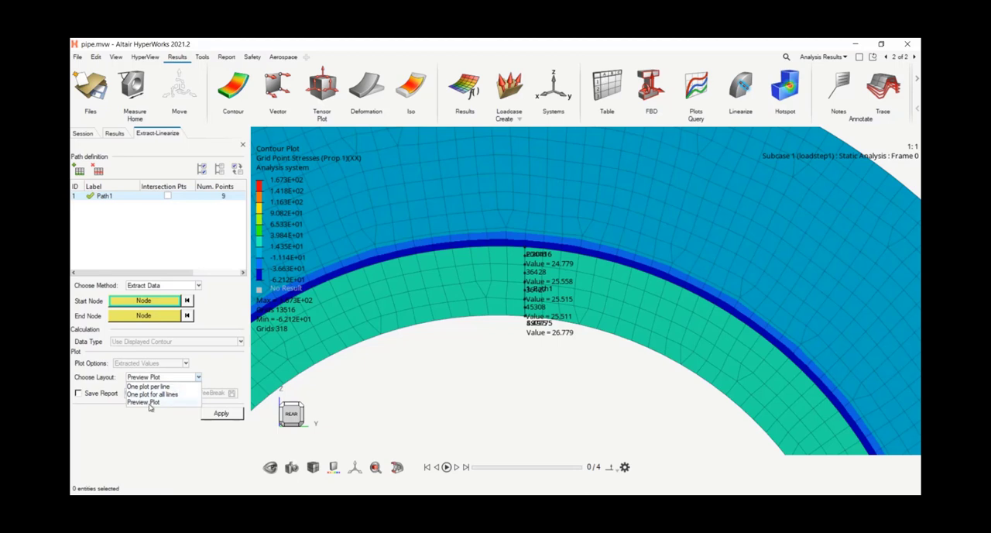
left_click(151, 405)
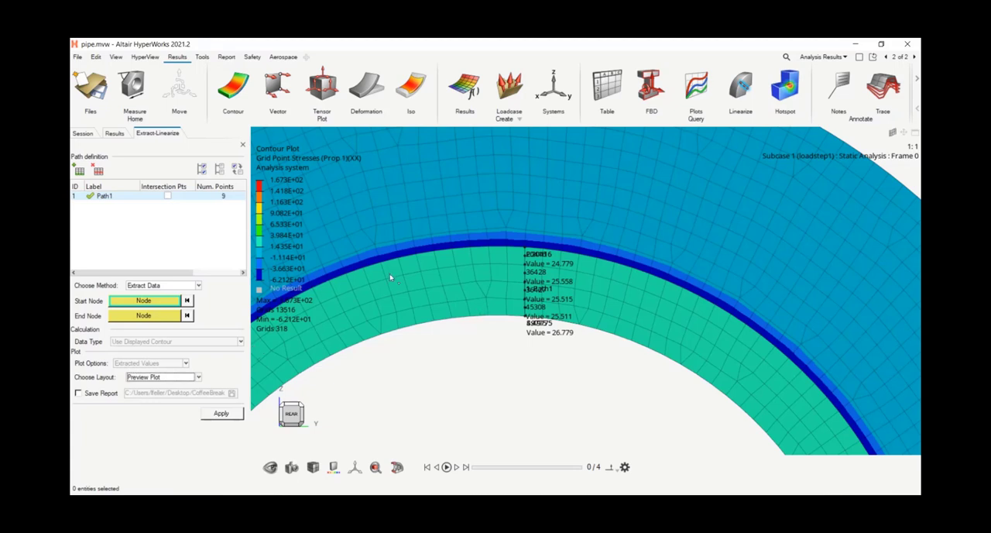
left_click(211, 417)
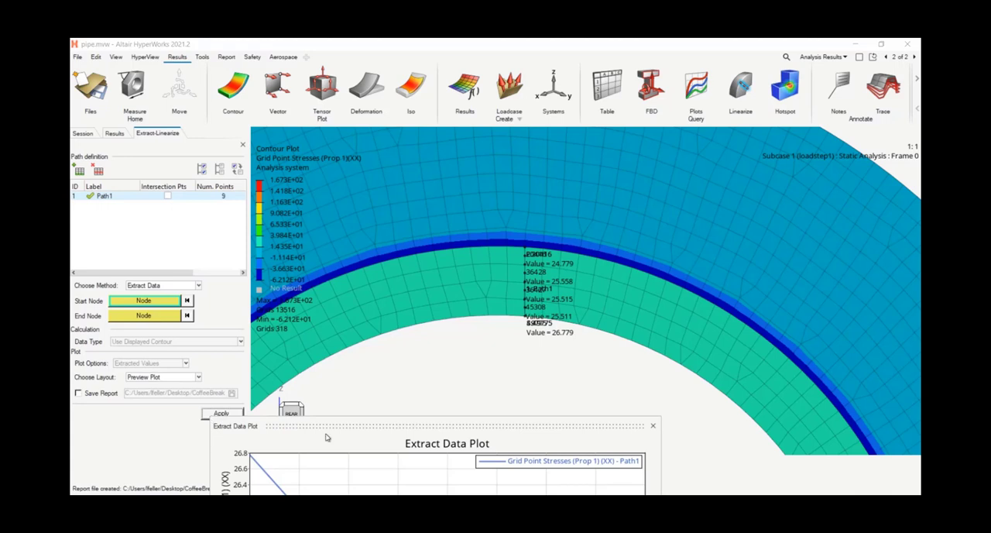
Step: Compare the Extract Data Plot with the nodal stress values along Path1, then close the plot
left_click_drag(327, 425, 285, 148)
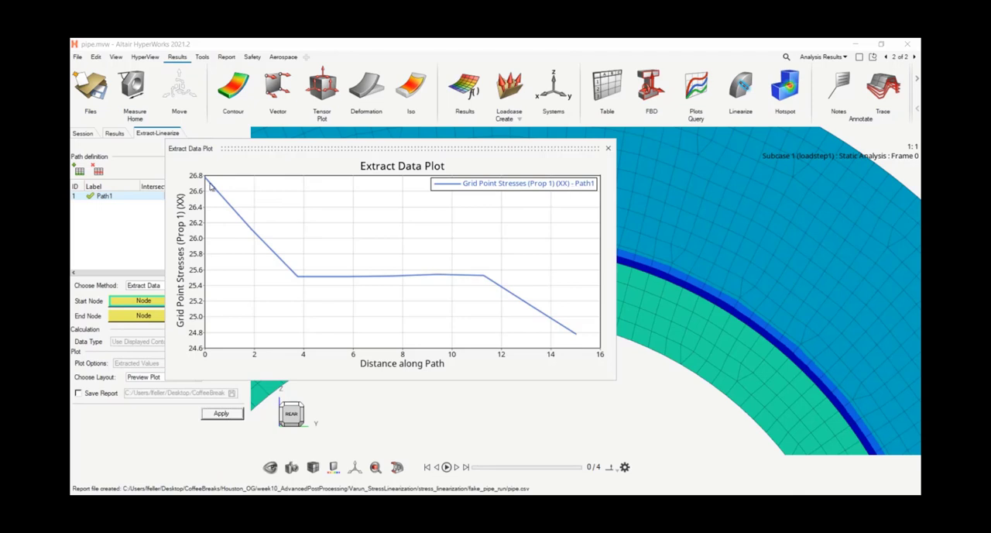
left_click_drag(263, 145, 481, 176)
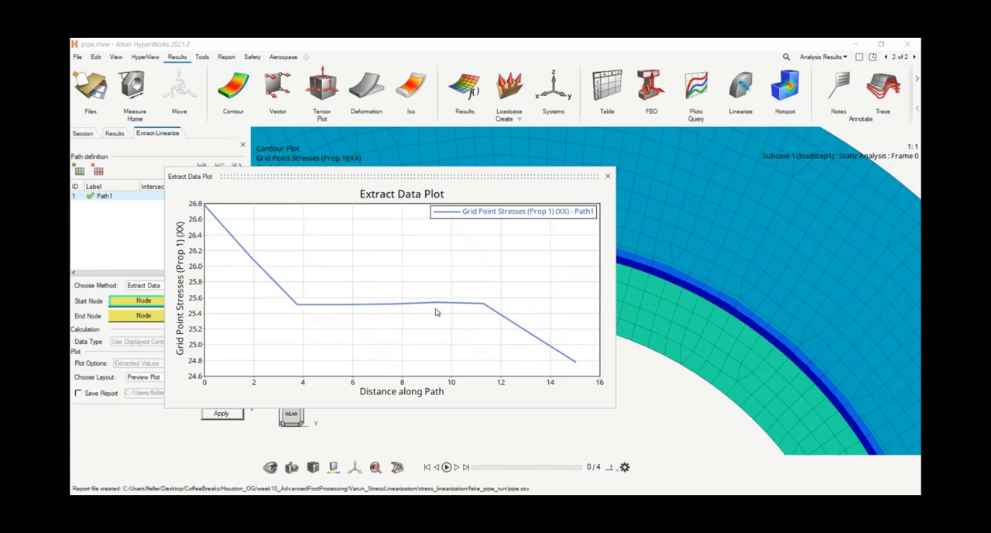
left_click_drag(518, 180, 326, 243)
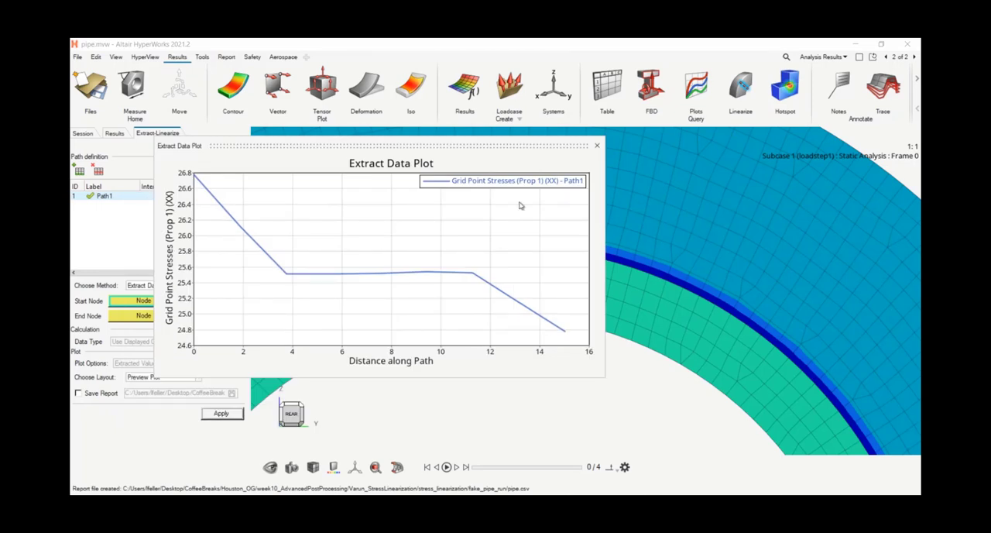
left_click_drag(526, 145, 366, 217)
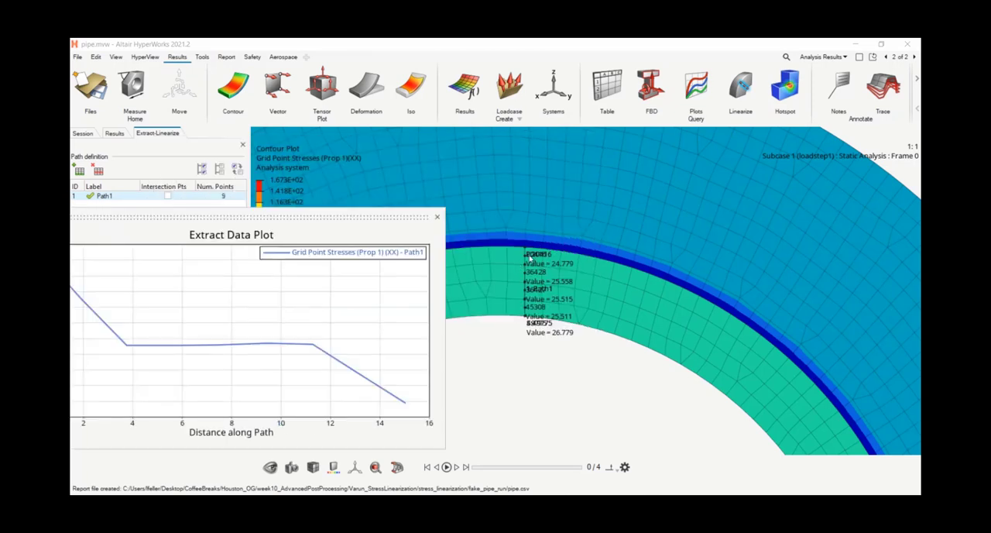
scroll(521, 264, "up", 1)
scroll(522, 264, "up", 2)
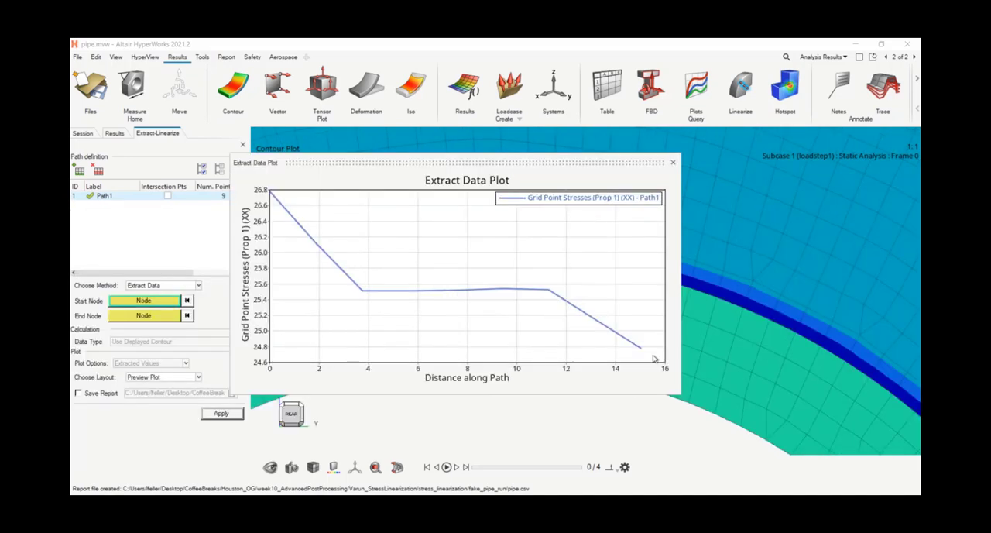
left_click(673, 164)
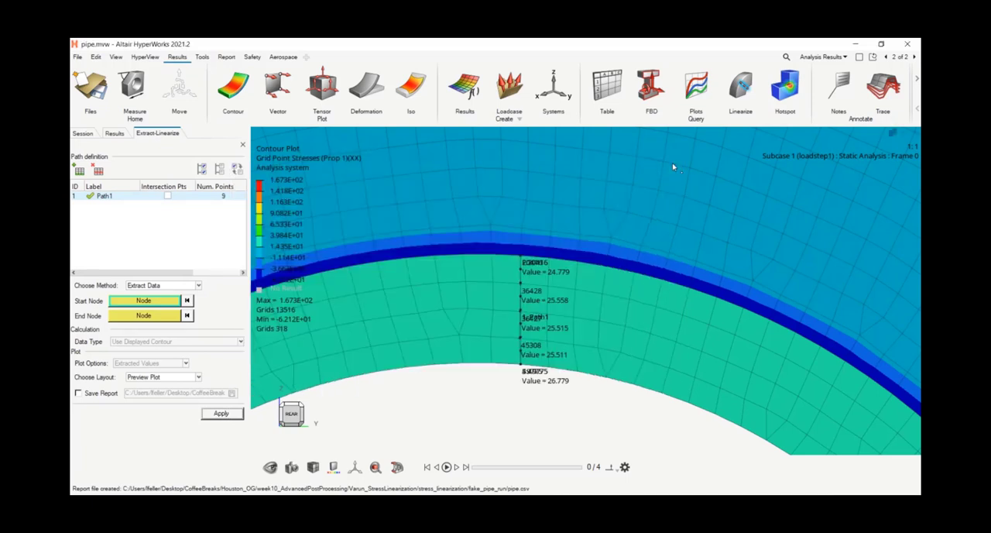
Step: Run Stress Linearization on Path1 for the XX component only, using Grid Point Stresses (Prop 1) and the Preview Plot layout
left_click(177, 286)
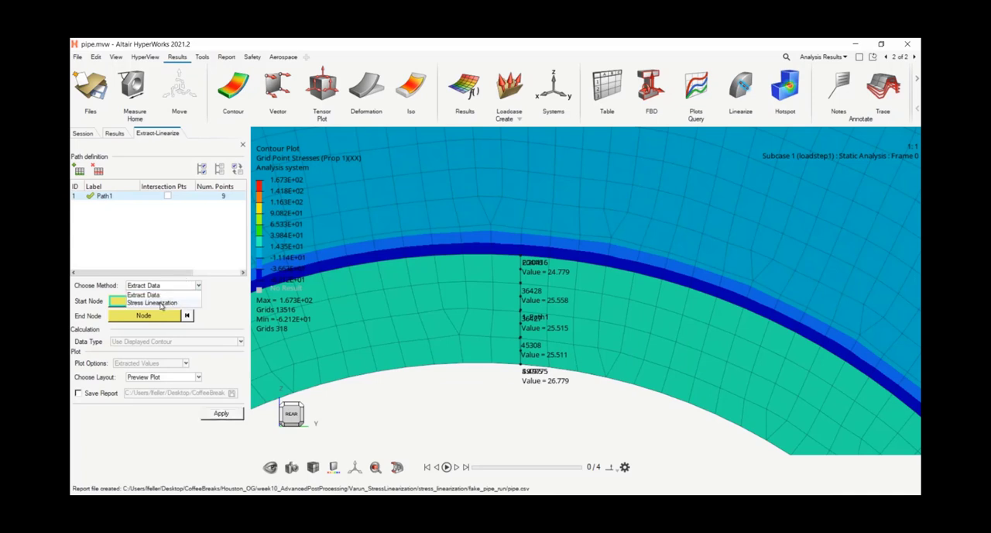
left_click(160, 303)
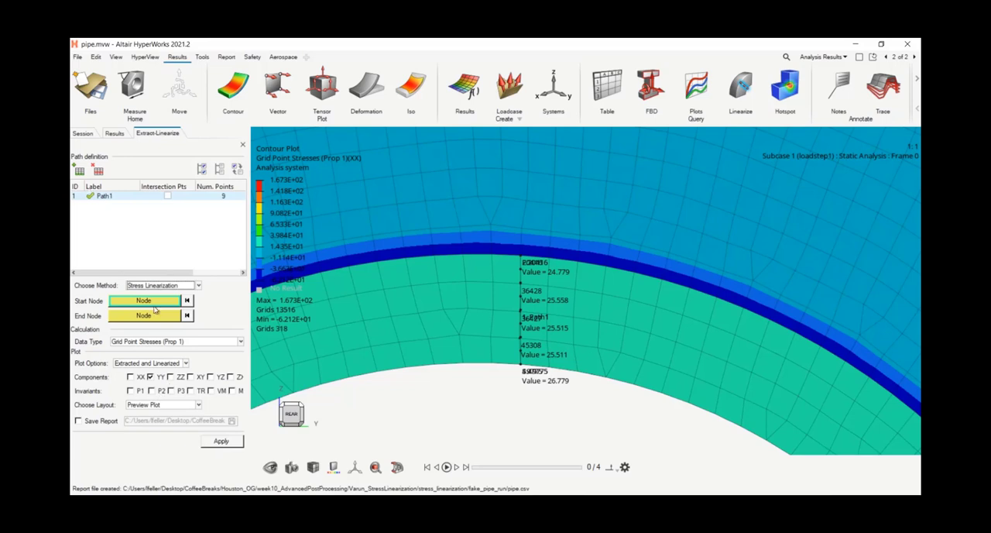
left_click(150, 377)
left_click(131, 377)
left_click(223, 442)
Step: Place the Stress Linearization Plot beside the wall path and compare its curves with the path's nodal values
left_click_drag(309, 362, 223, 51)
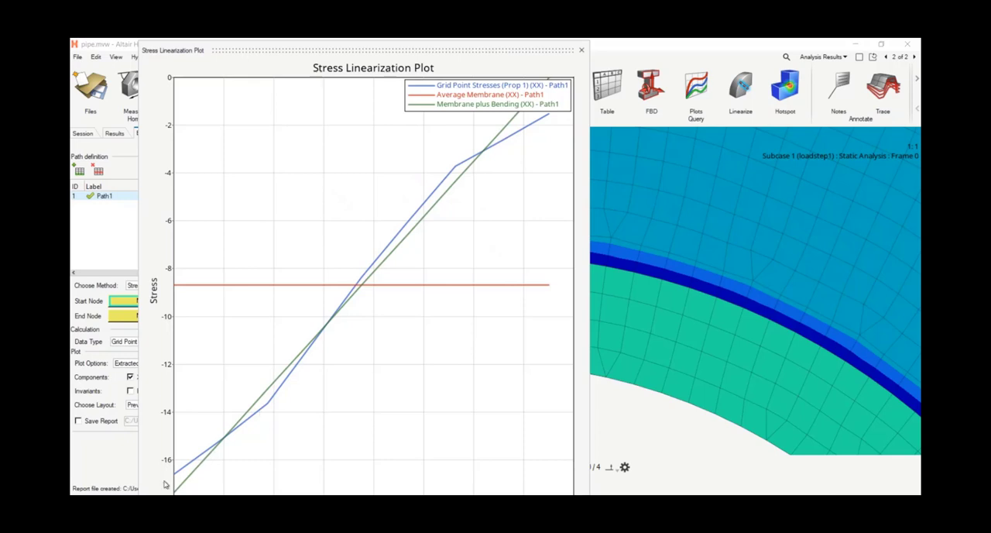
left_click_drag(320, 60, 244, 80)
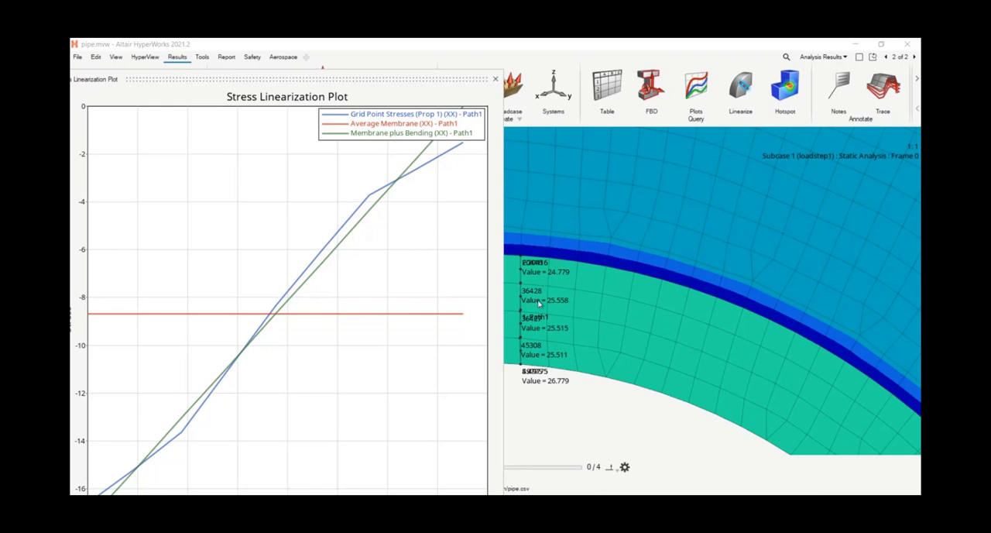
scroll(537, 302, "down", 2)
left_click(550, 326)
scroll(547, 373, "down", 1)
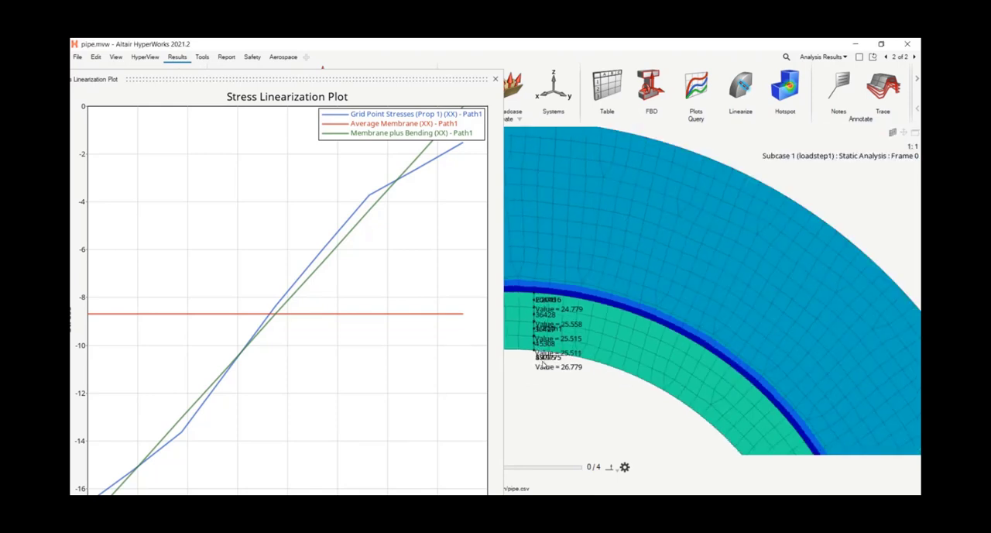
Step: Check the nodal stress values at the wall path against the linearization curves once more, and close the Stress Linearization Plot
scroll(511, 378, "up", 1)
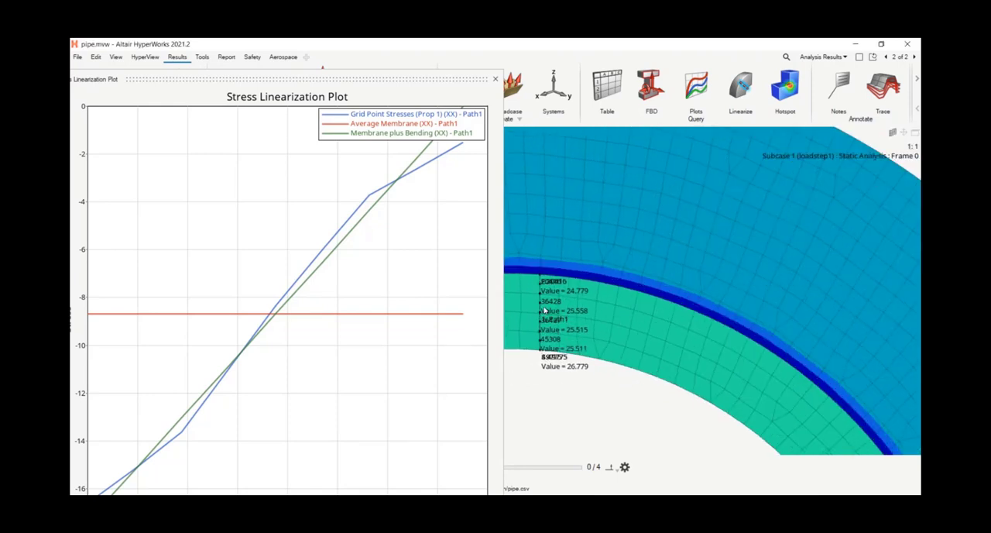
scroll(541, 393, "down", 2)
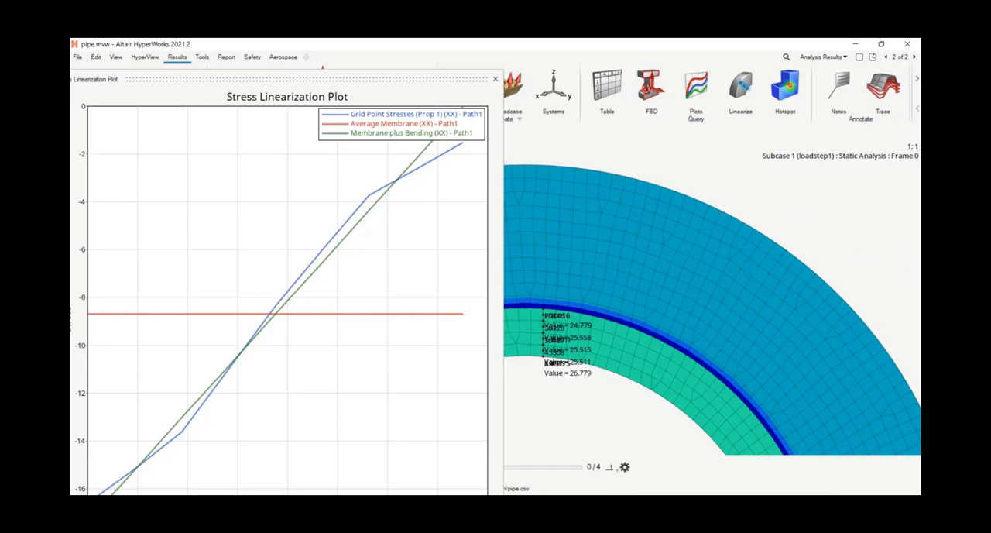
left_click_drag(448, 81, 470, 85)
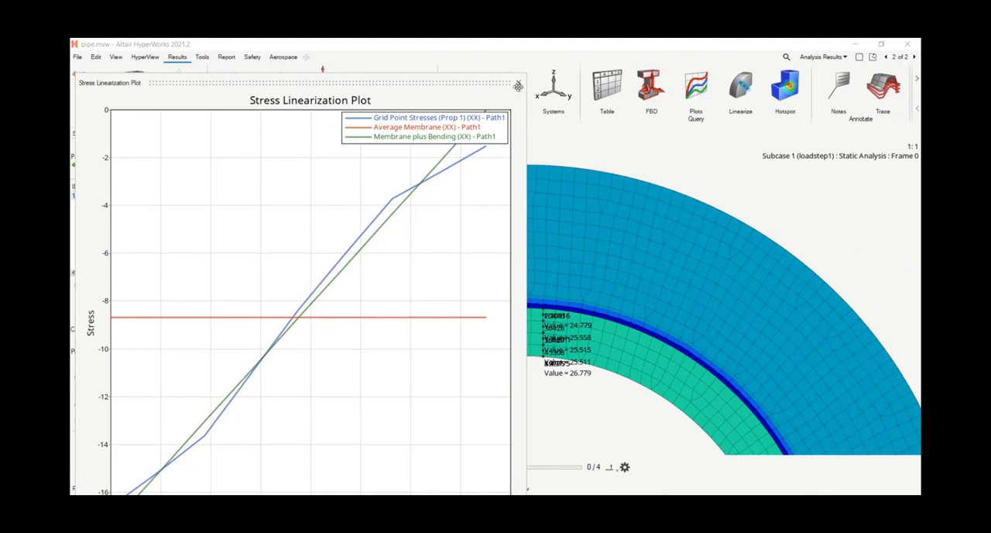
left_click(518, 86)
Step: Start a new fixed user-defined system of type Rectangular with the By node method
scroll(553, 317, "up", 2)
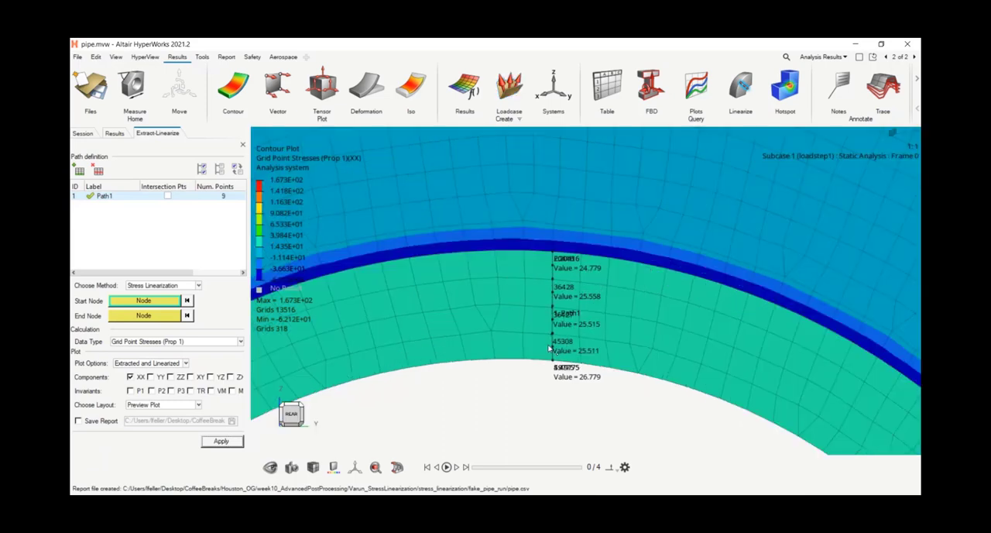
left_click(114, 134)
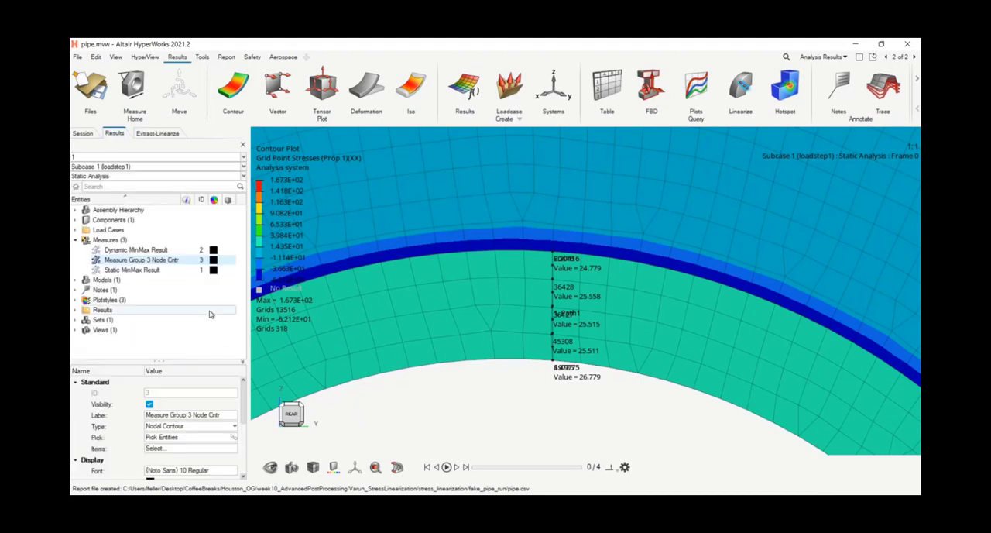
right_click(212, 310)
mouse_move(263, 71)
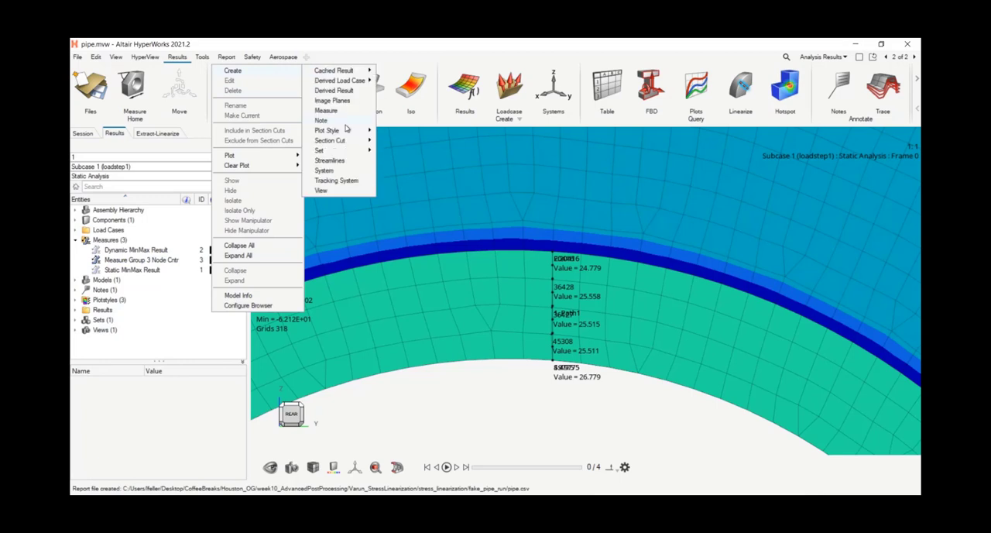
left_click(336, 178)
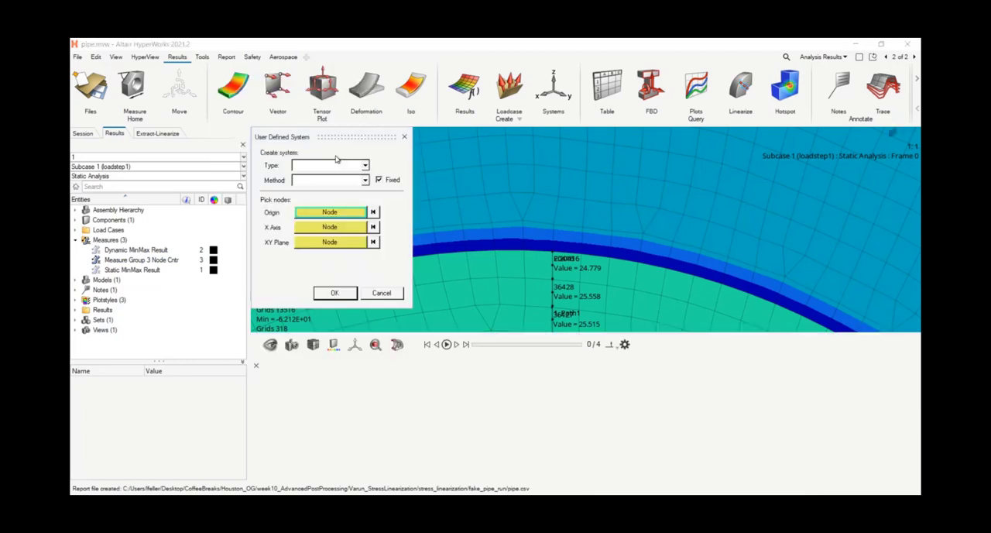
left_click(319, 166)
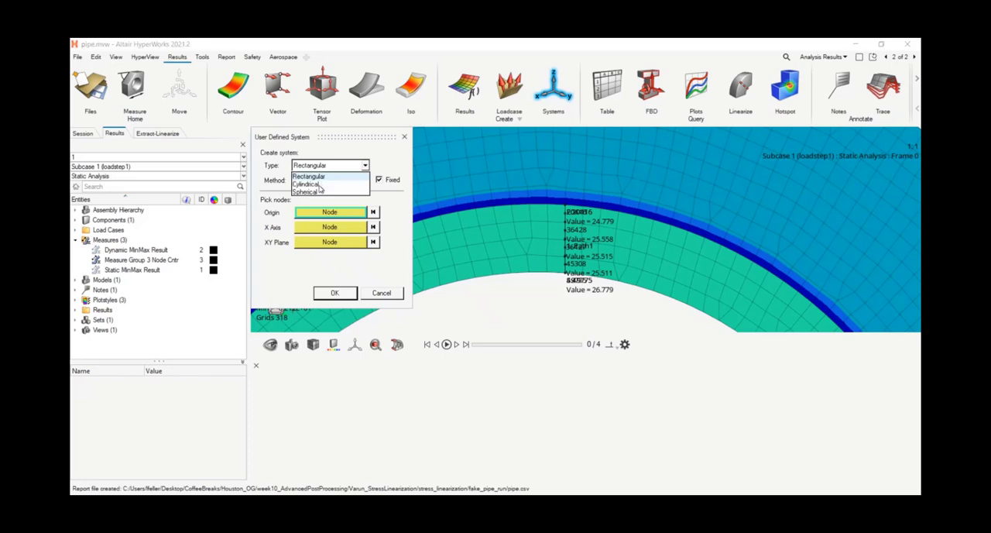
left_click(320, 177)
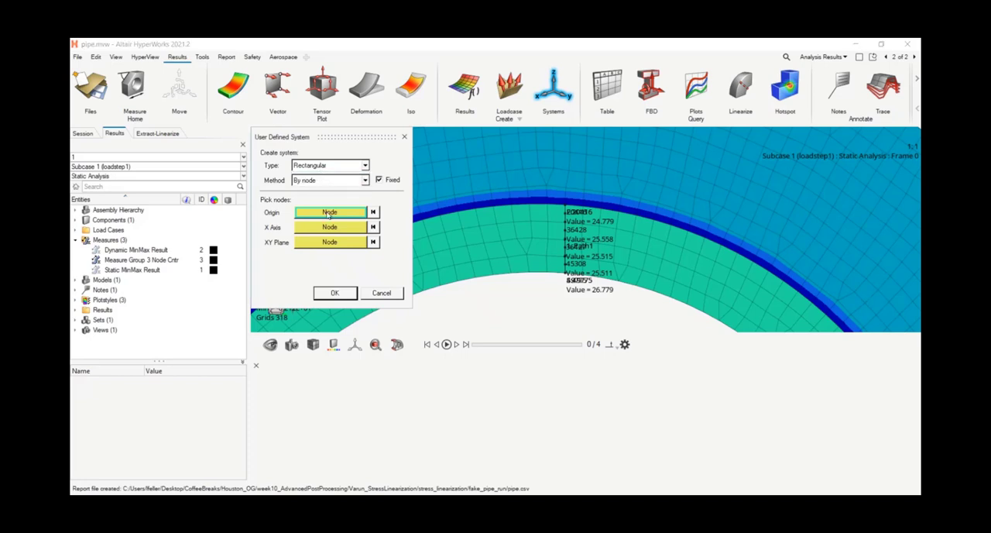
Step: Define the system's origin at Path1's inner-wall node 49775 and its X axis through the path's outer-wall node 20416
scroll(555, 274, "up", 4)
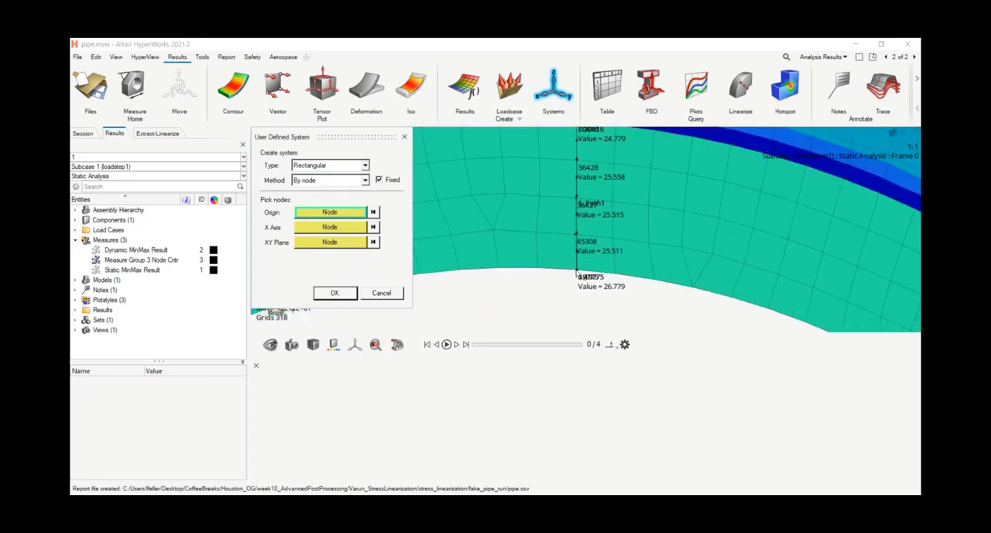
left_click(578, 271)
scroll(578, 169, "up", 1)
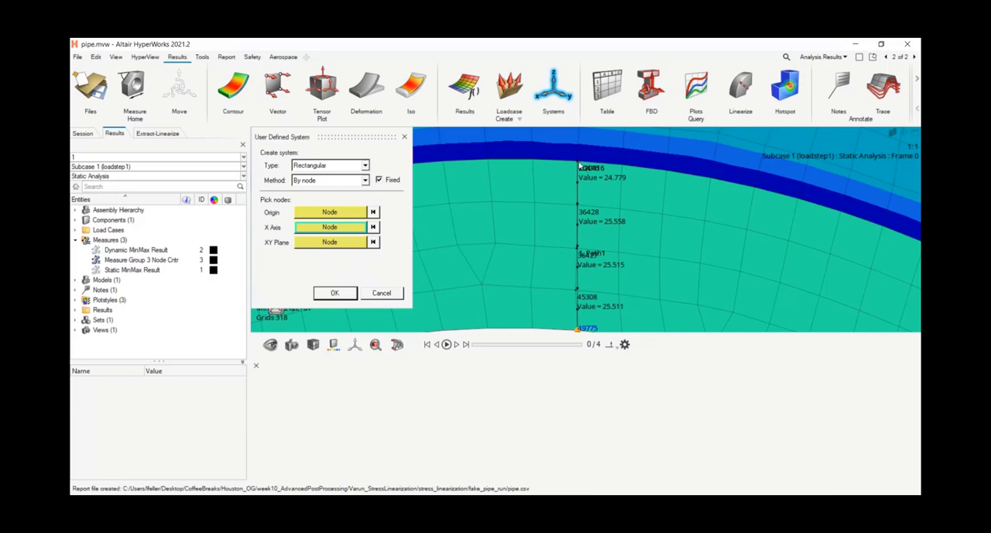
scroll(579, 165, "down", 5)
left_click(538, 209)
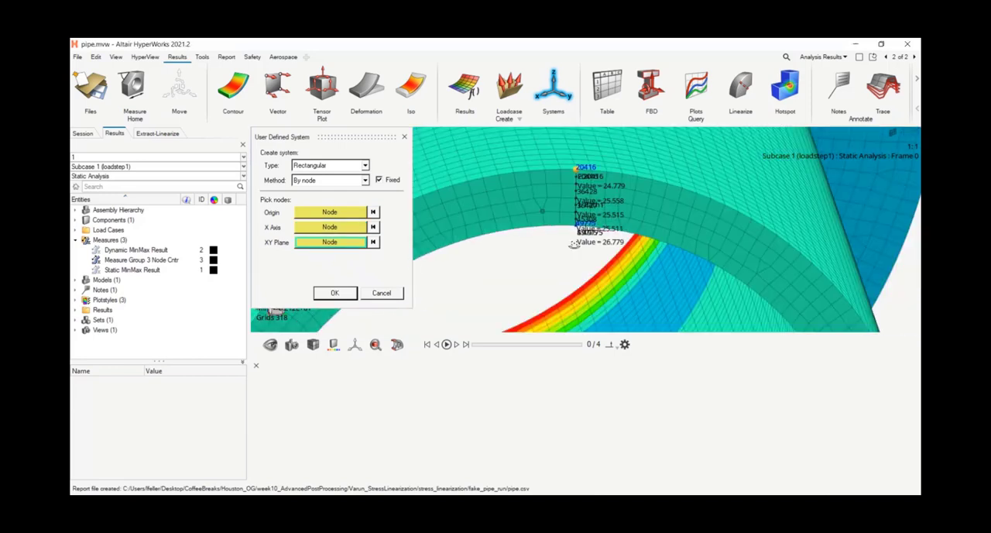
Step: Pick the adjacent node along the inner wall edge for the XY plane and create the rectangular system
middle_click_drag(574, 244, 574, 227)
scroll(573, 228, "up", 3)
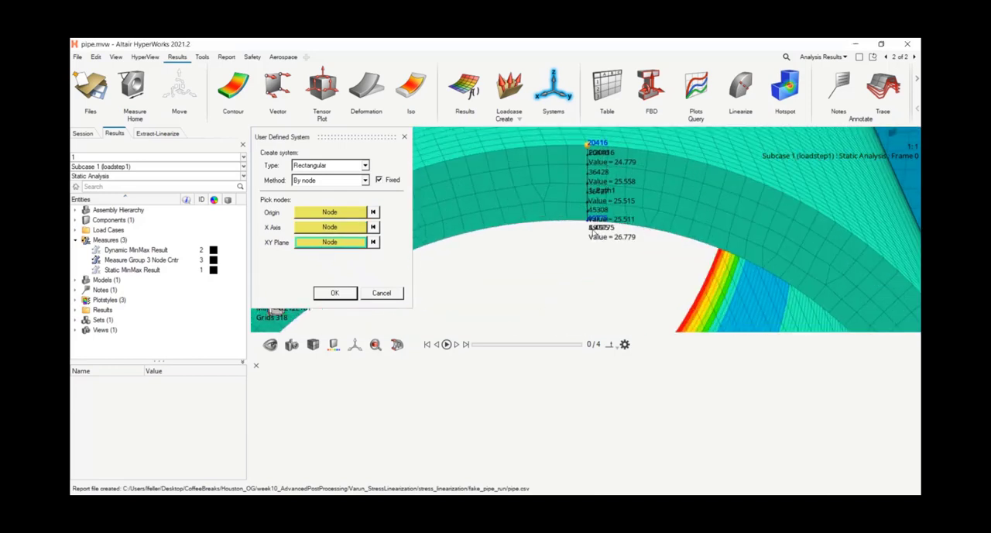
scroll(591, 229, "up", 3)
left_click(629, 219)
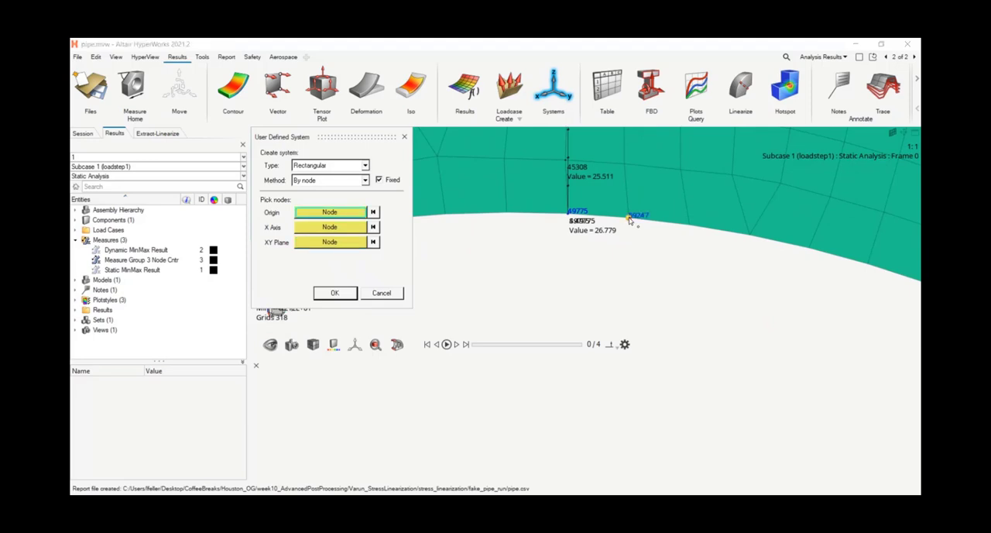
left_click(325, 298)
Step: Select the new user system to examine its axes at the wall path, and close the system table
scroll(533, 235, "down", 5)
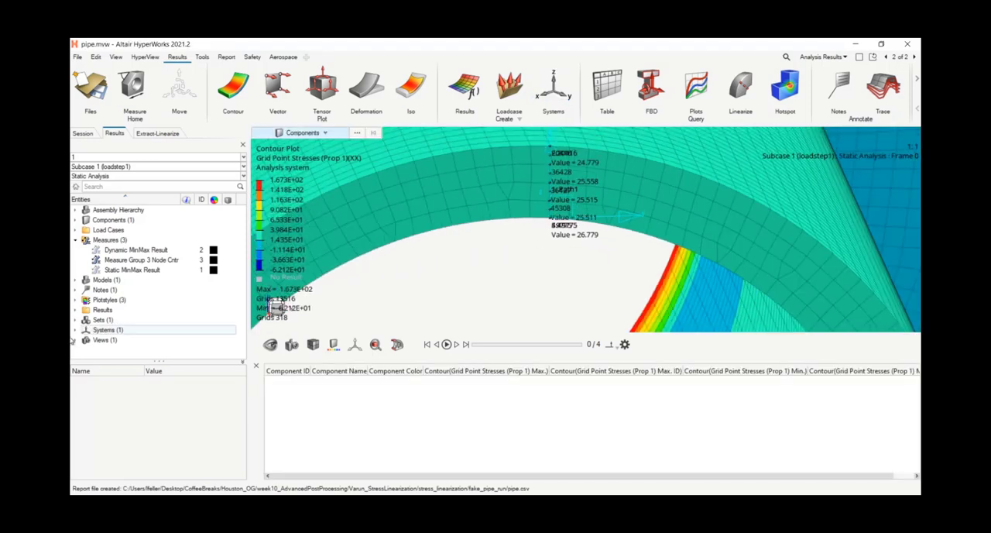
left_click(75, 330)
left_click(120, 339)
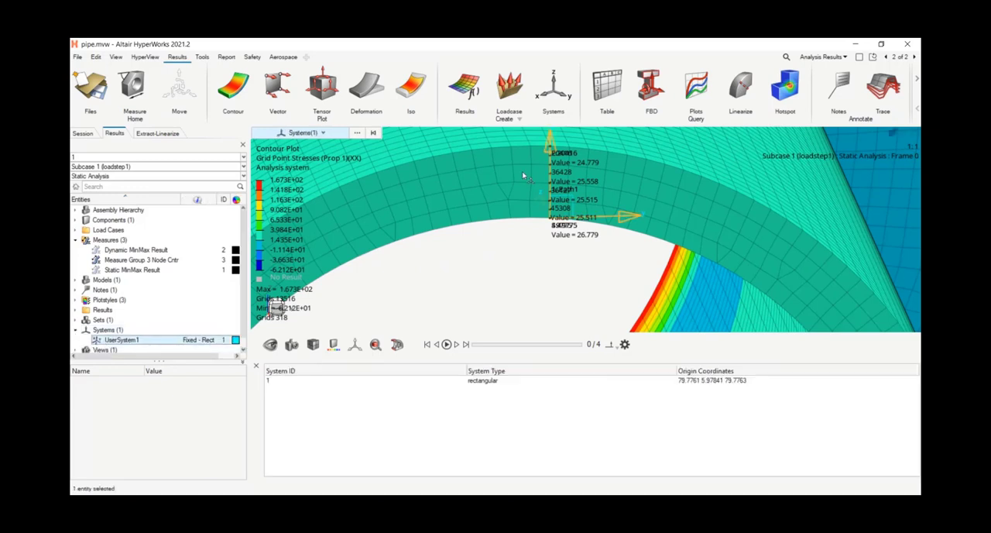
scroll(504, 292, "down", 1)
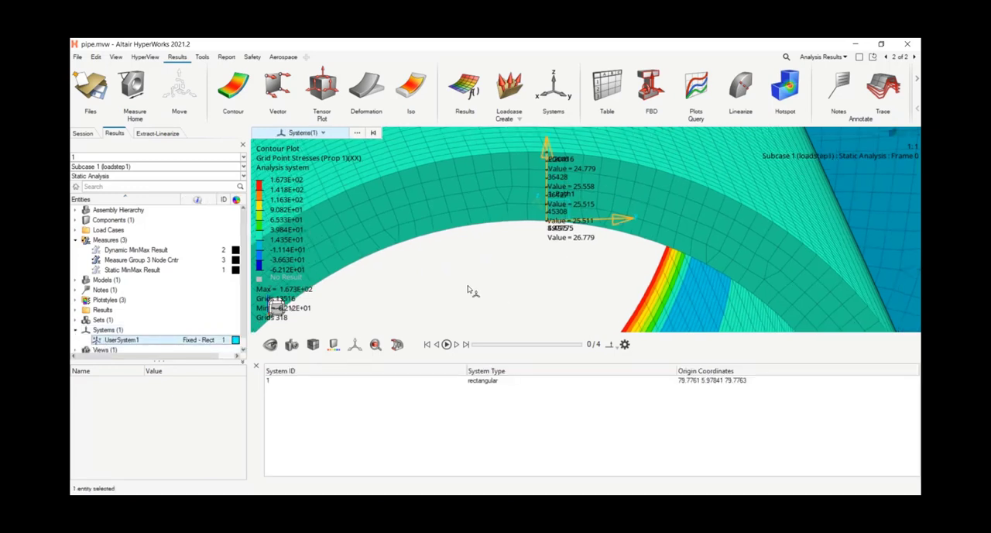
left_click(257, 366)
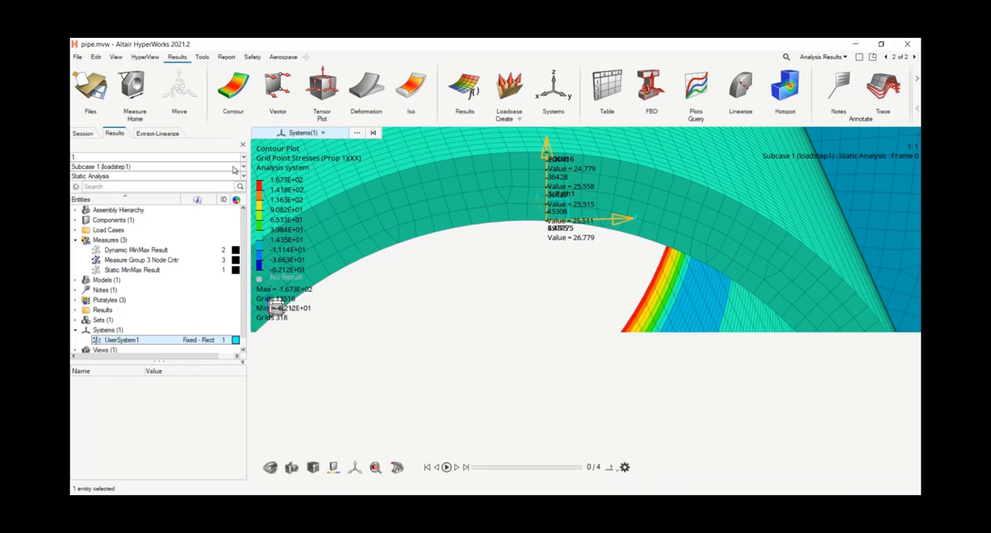
Step: Contour the XX Grid Point Stresses (Prop 1) resolved in User System (proj: none) with system ID 1, and check Path1's nodal values
left_click(229, 89)
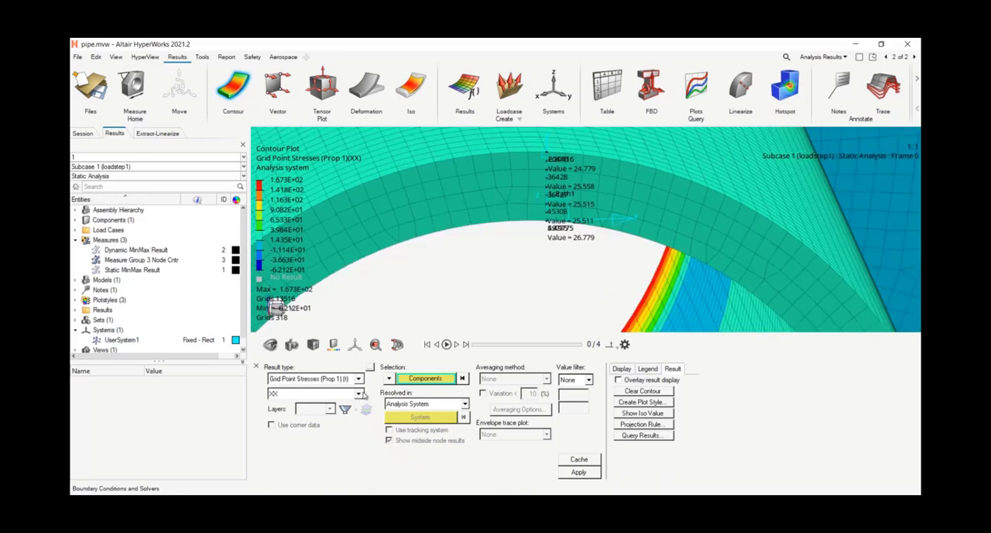
left_click(406, 405)
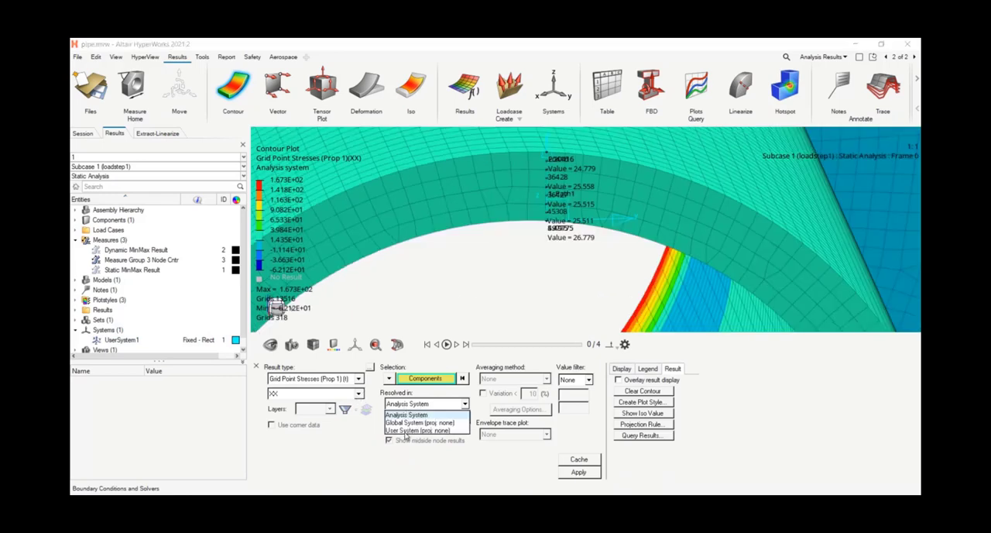
left_click(403, 431)
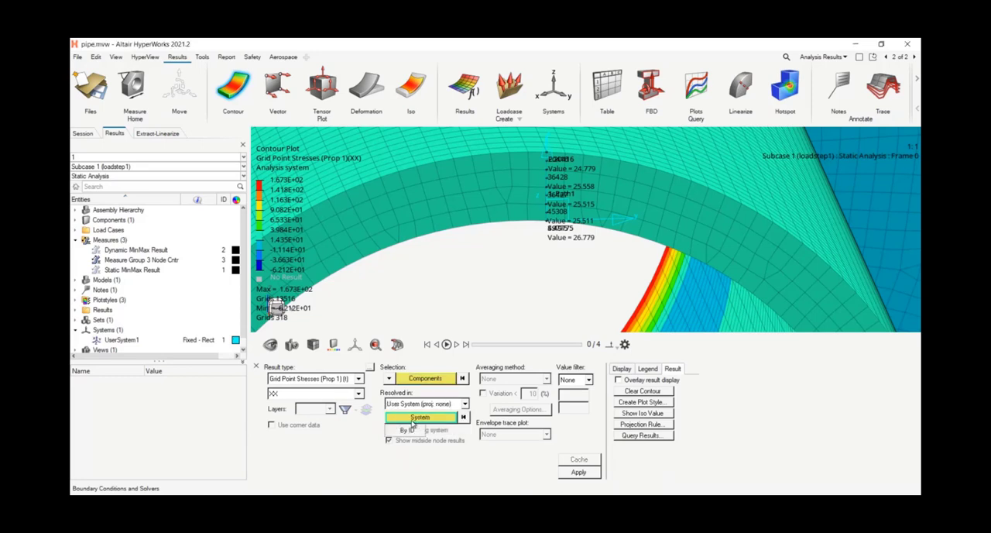
left_click(405, 431)
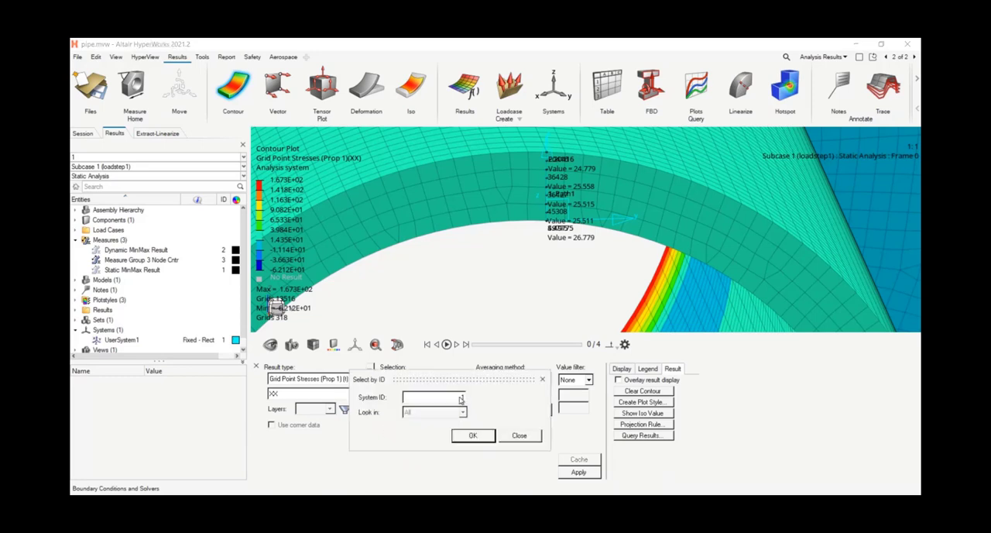
left_click(473, 436)
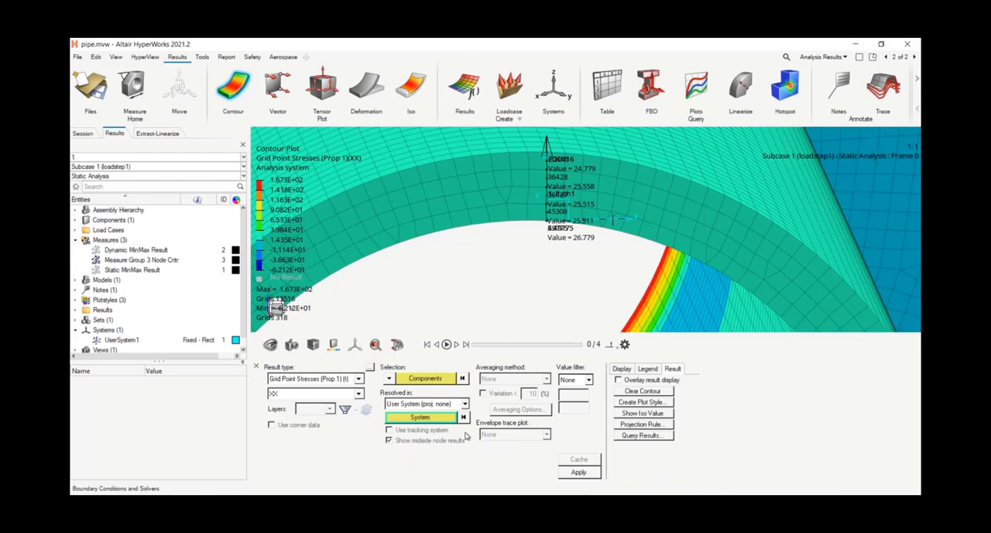
left_click(578, 471)
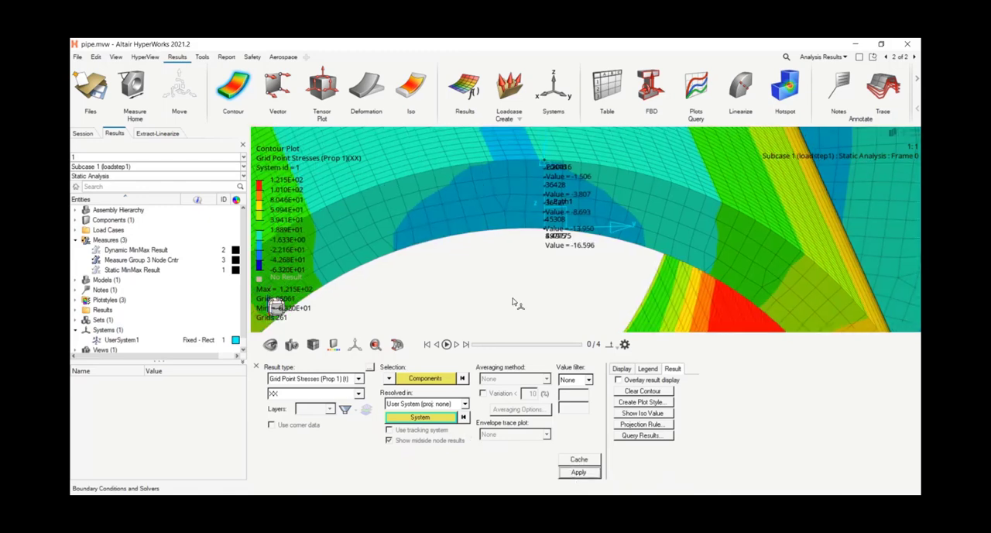
scroll(508, 293, "down", 4)
right_click_drag(506, 294, 507, 283)
scroll(534, 198, "up", 2)
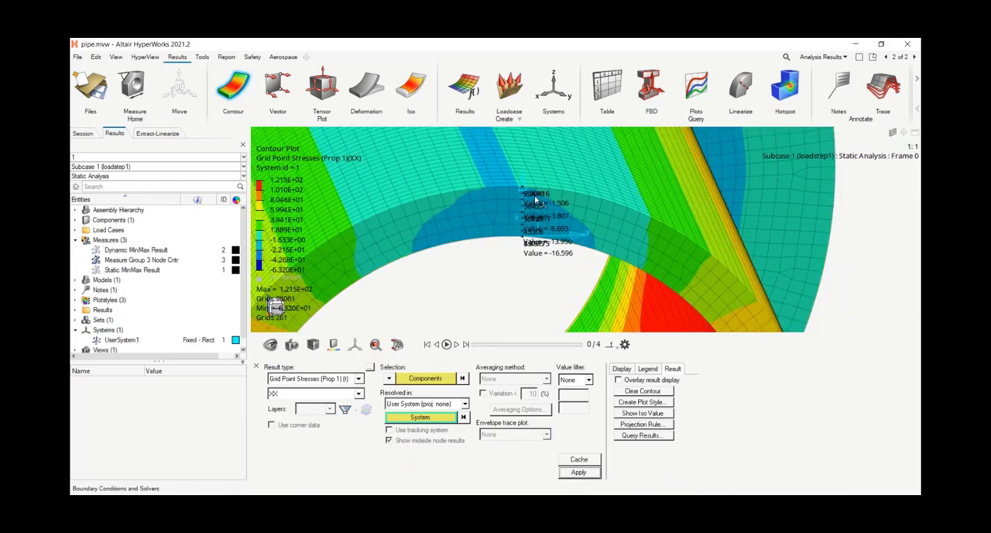
scroll(535, 199, "up", 5)
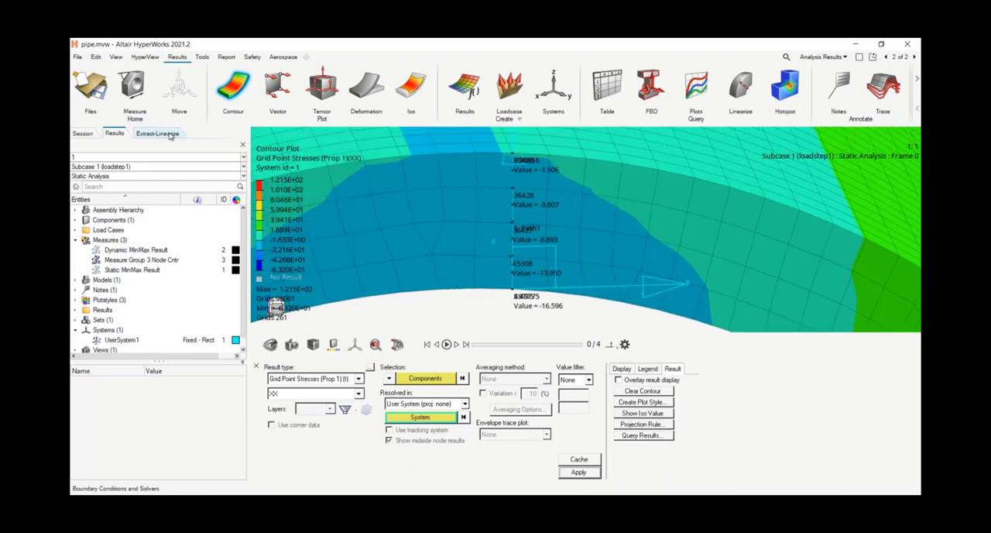
Step: Rerun Stress Linearization on Path1 as a Preview Plot, compare the resized plot's curves with the transformed nodal stresses, and close it
left_click(170, 134)
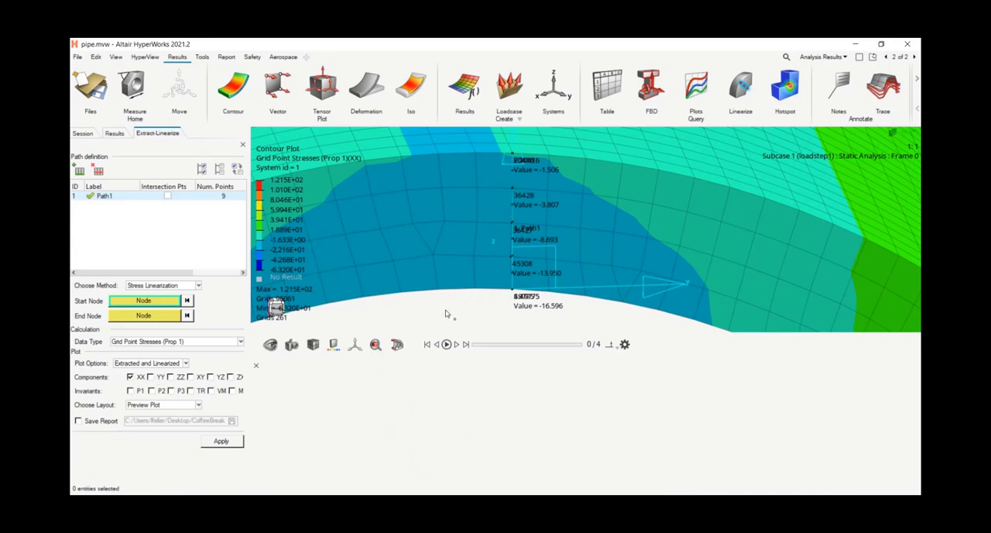
left_click(222, 442)
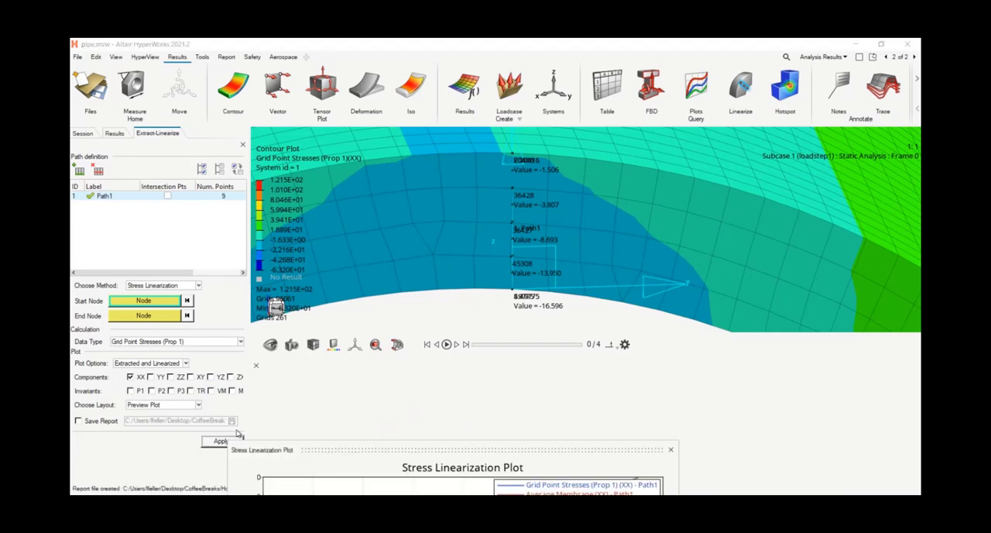
left_click_drag(319, 449, 193, 118)
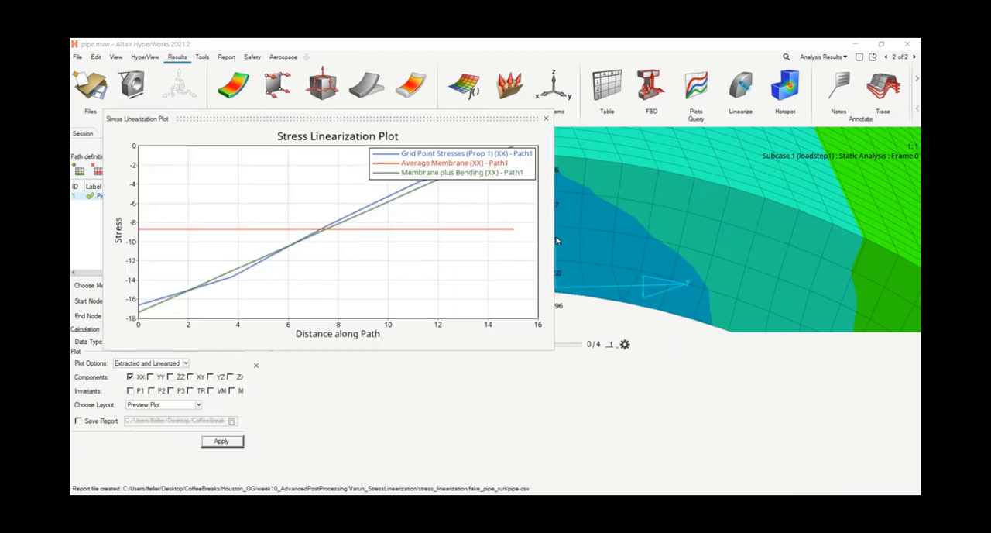
left_click_drag(552, 243, 425, 242)
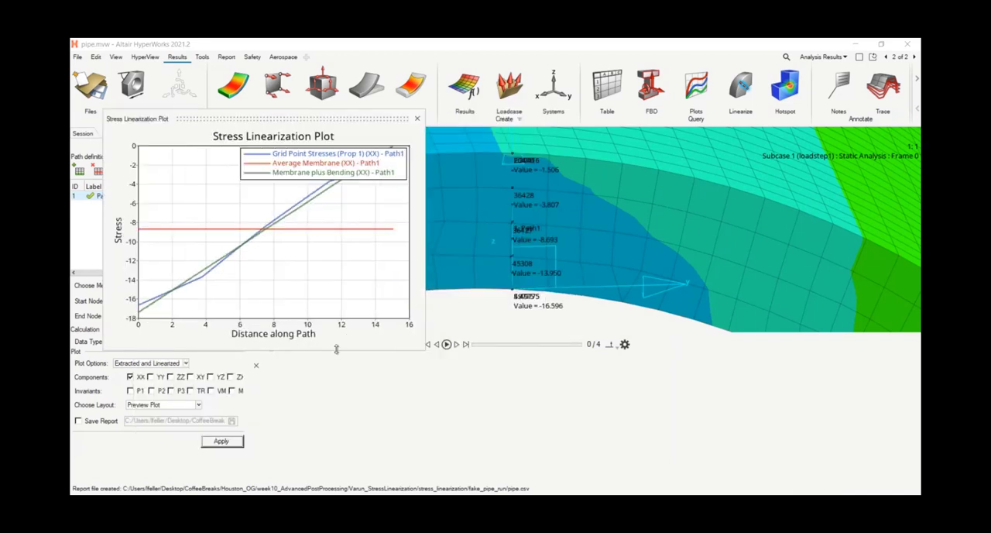
left_click_drag(340, 350, 278, 468)
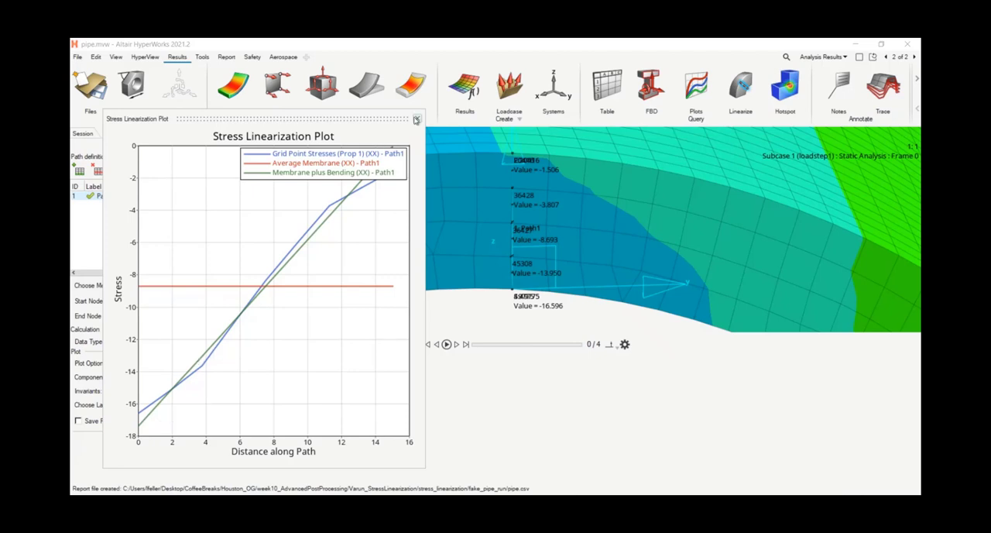
left_click(416, 120)
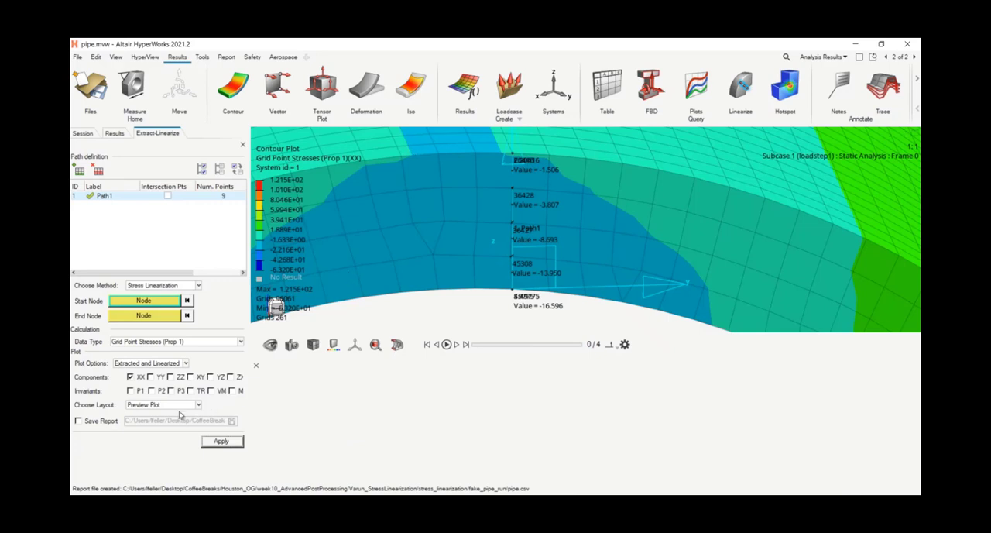
Step: Run Stress Linearization of the XX component on Path1 with the layout One plot for all lines
left_click(176, 405)
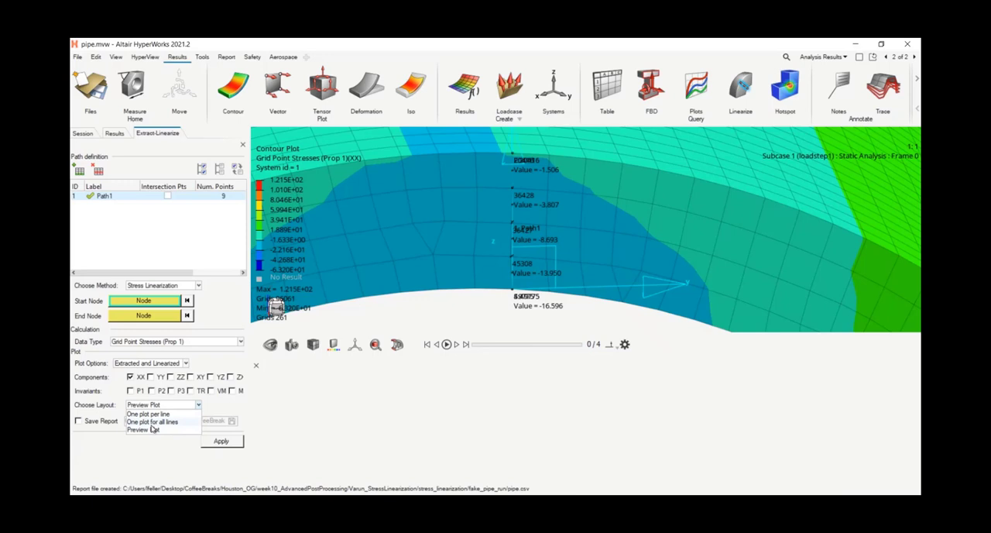
left_click(152, 422)
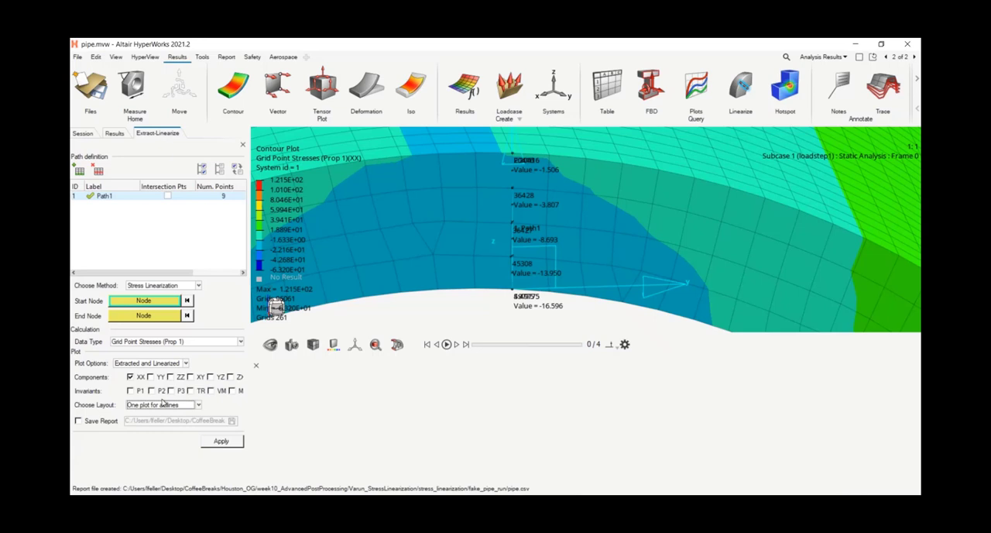
left_click(219, 443)
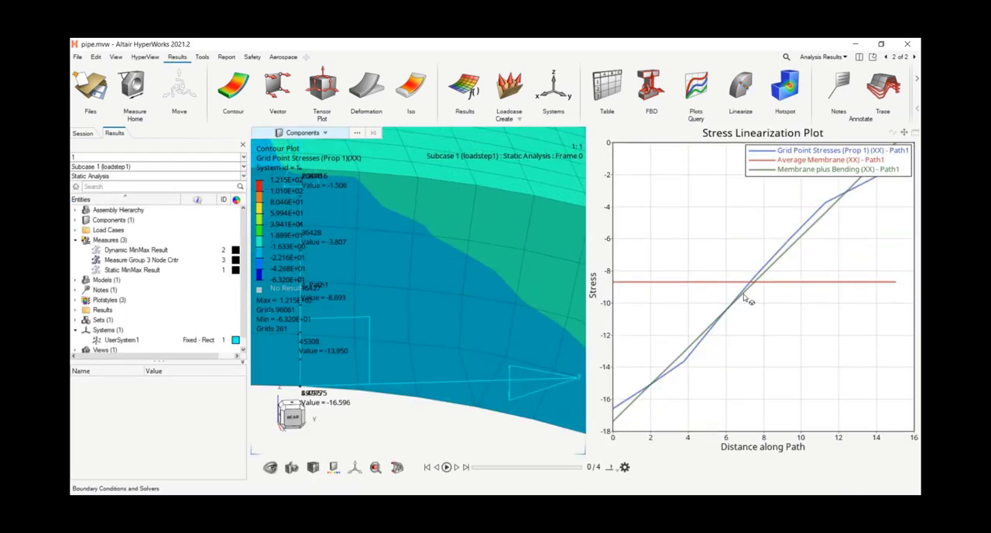
Step: Query the linearization plot's values and read the Grid Point Stresses (XX) curve points along Path1 through point 8 against the nodal contour values
left_click(670, 342)
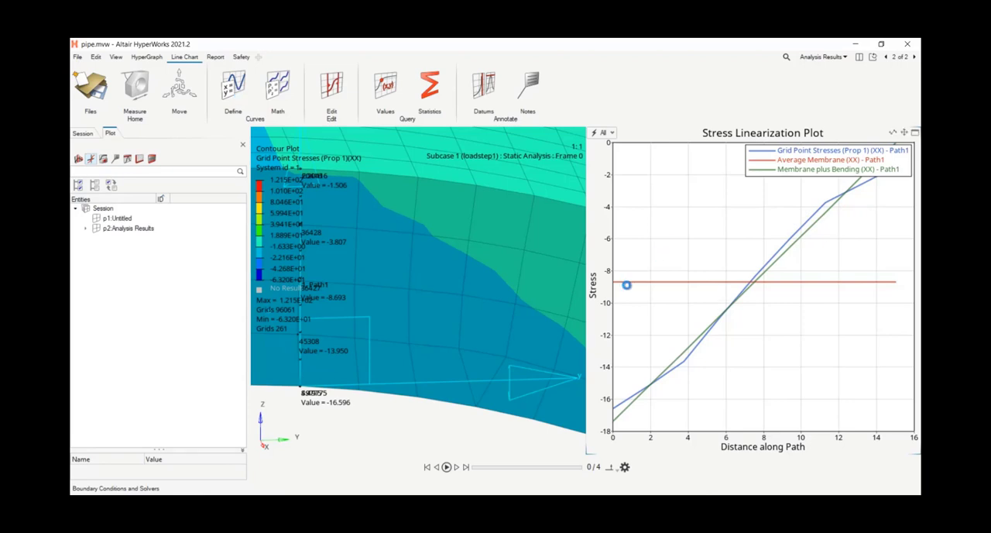
left_click(740, 281)
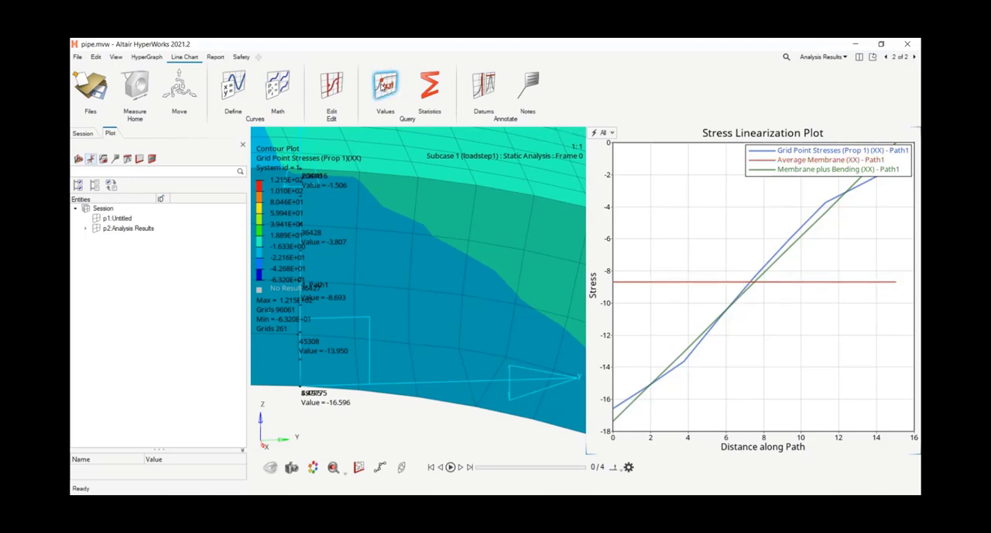
left_click(385, 85)
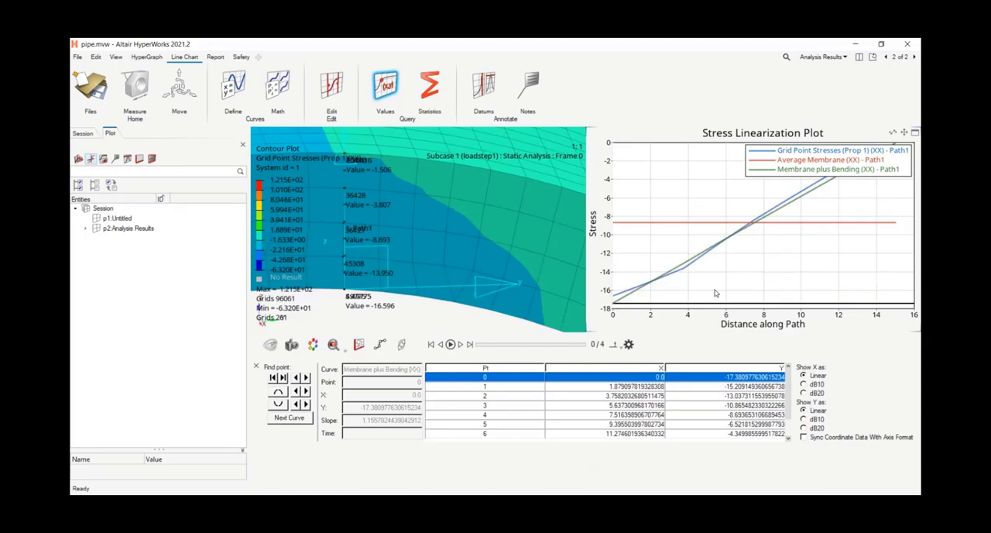
left_click(616, 299)
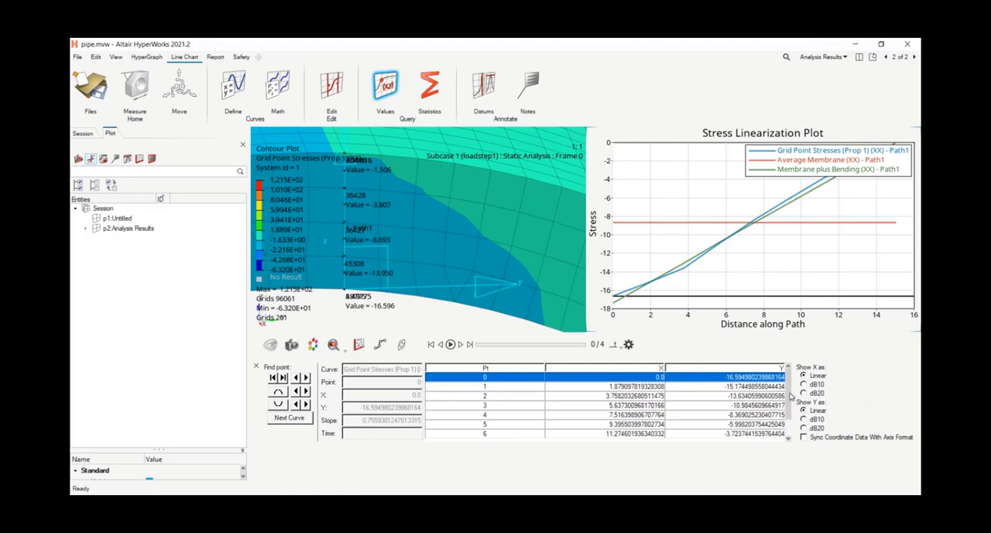
left_click(736, 395)
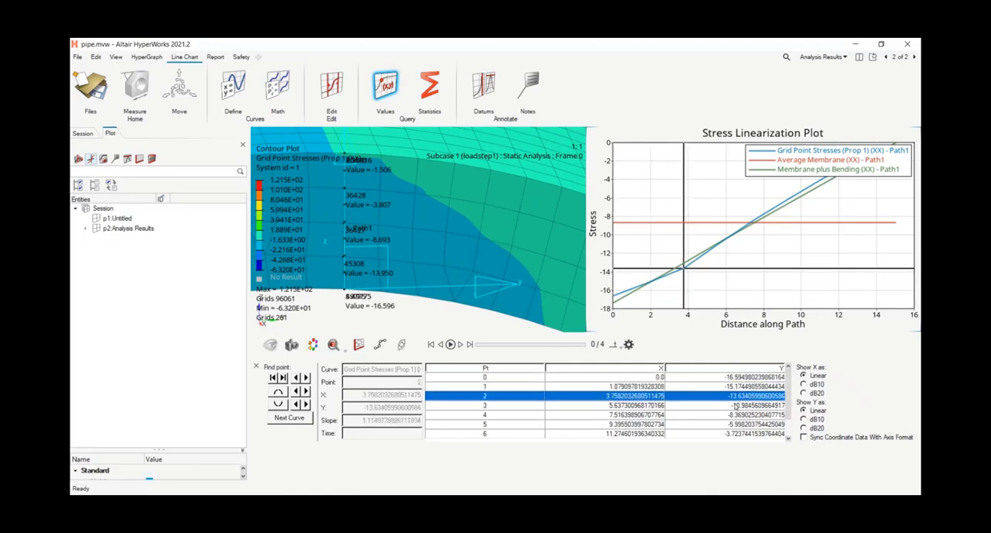
key("Down")
key("Down")
key("Down")
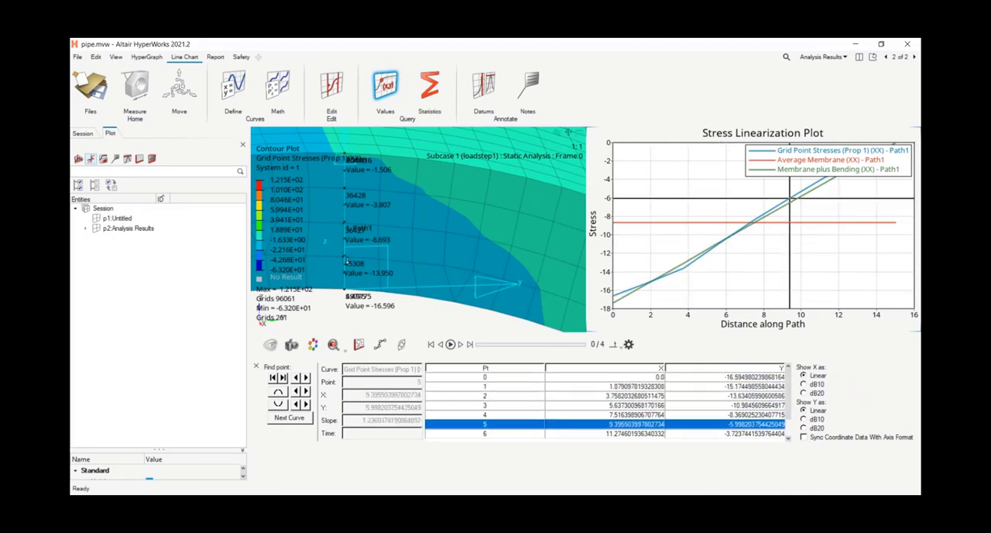
scroll(734, 435, "down", 1)
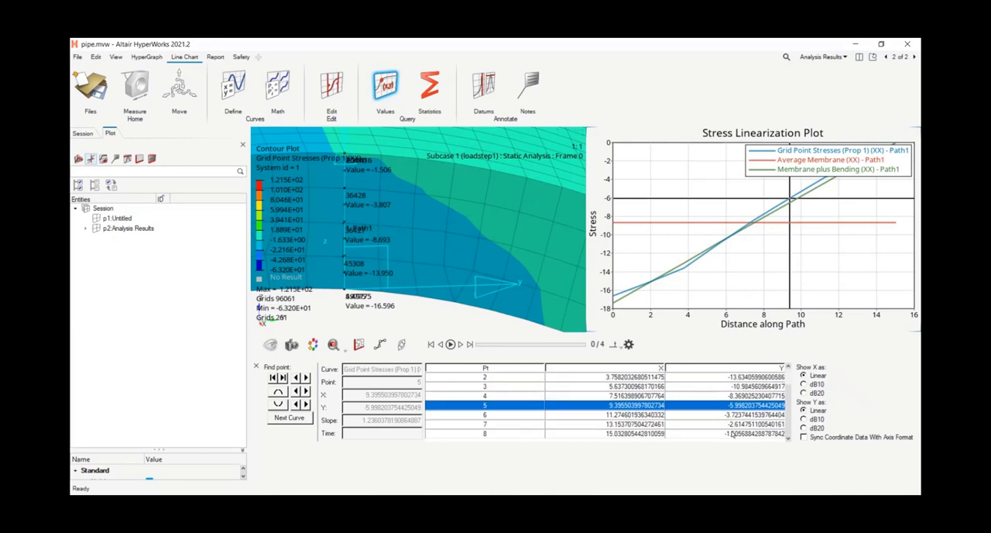
left_click(734, 434)
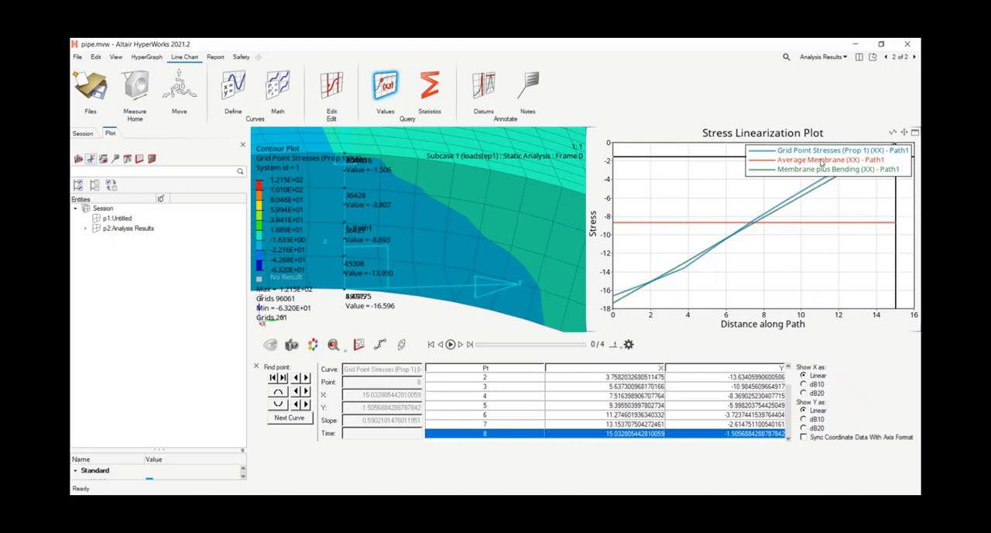
Step: Move the stress linearization plot's legend to the left side inside the plot so it clears the curve ends
left_click(774, 171)
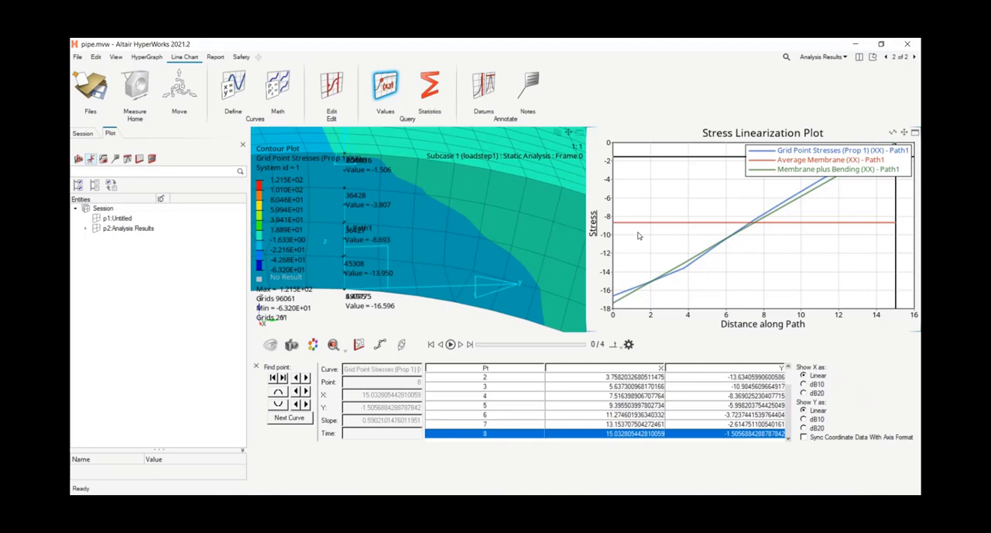
double_click(779, 168)
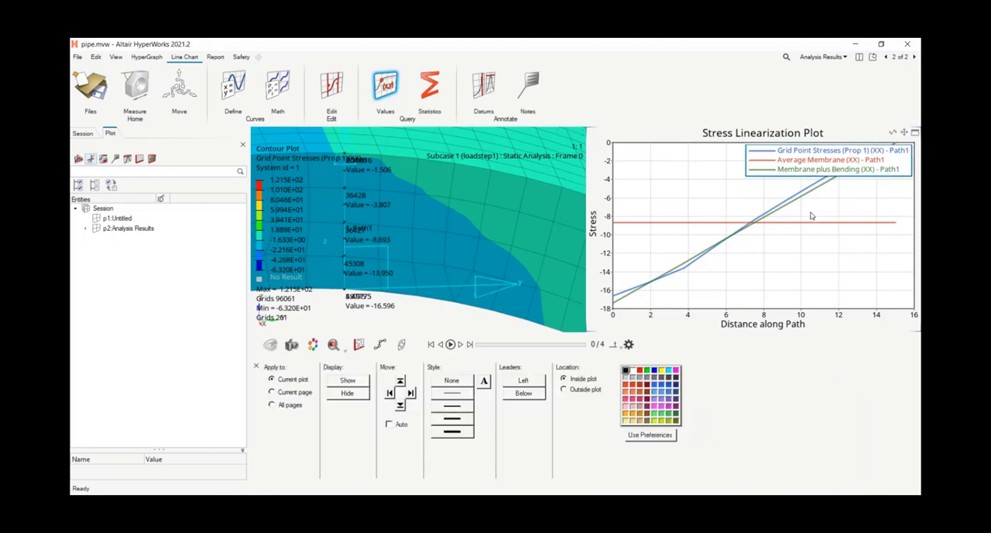
left_click(390, 395)
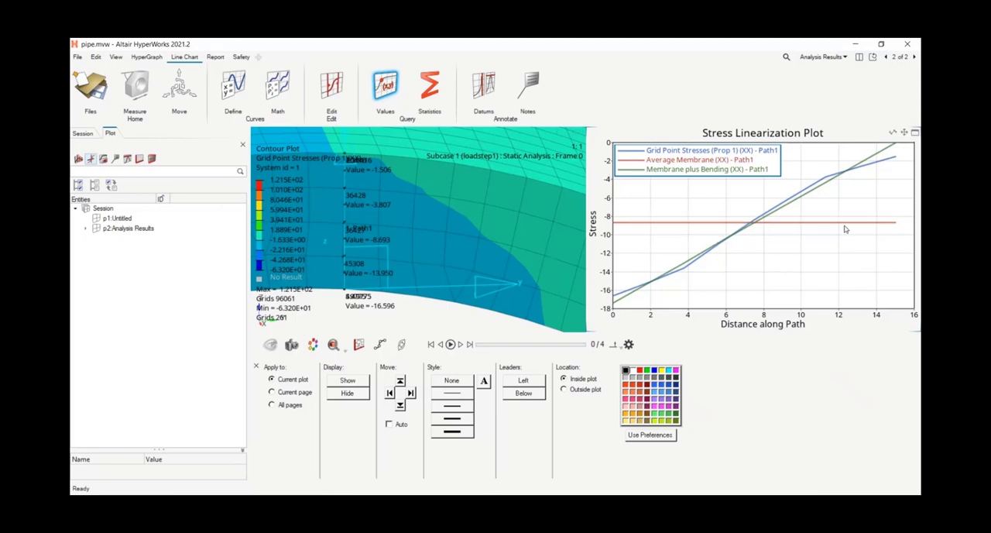
Step: Delete the Grid Point Stresses, Average Membrane and Membrane plus Bending curves of Path1 from the XY plot
left_click(86, 229)
left_click(96, 237)
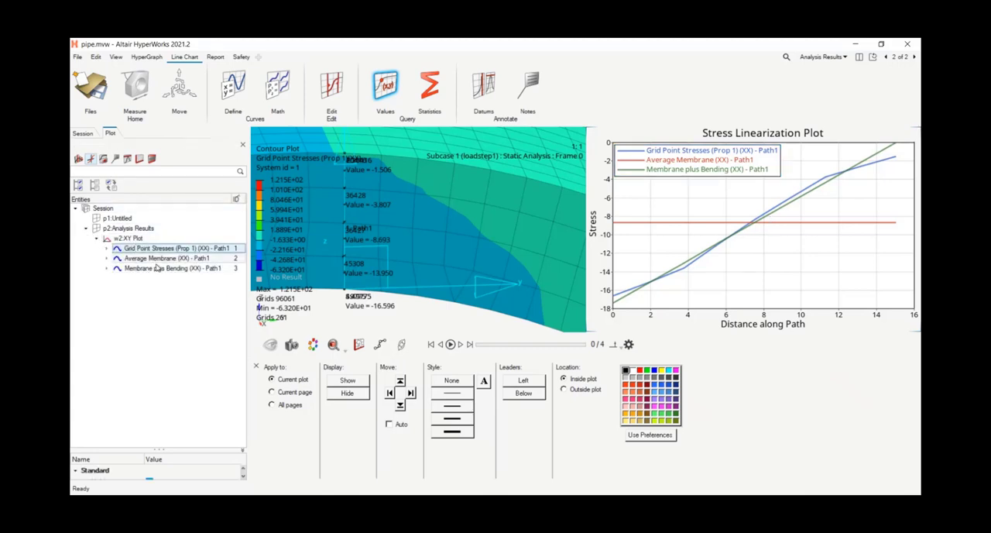
left_click(151, 269, "shift")
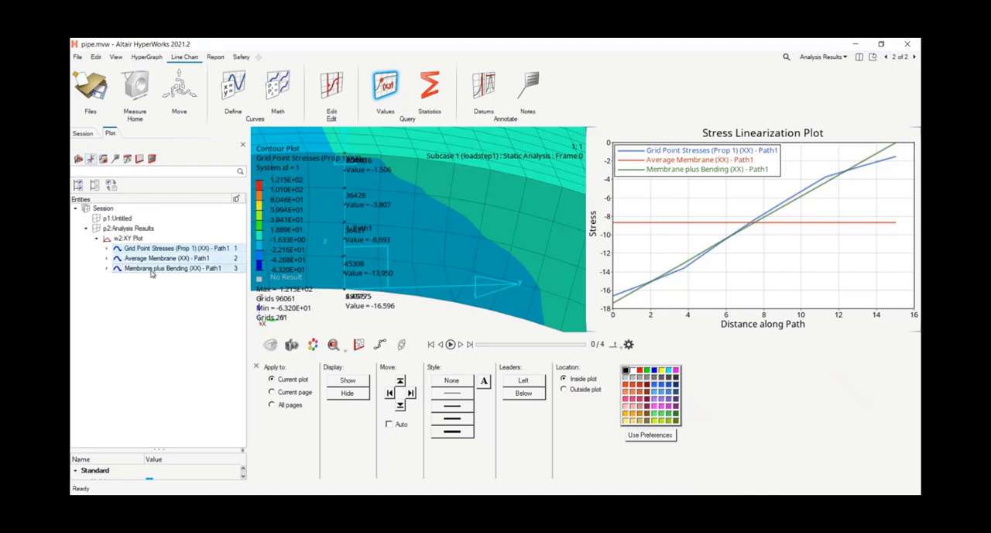
right_click(152, 269)
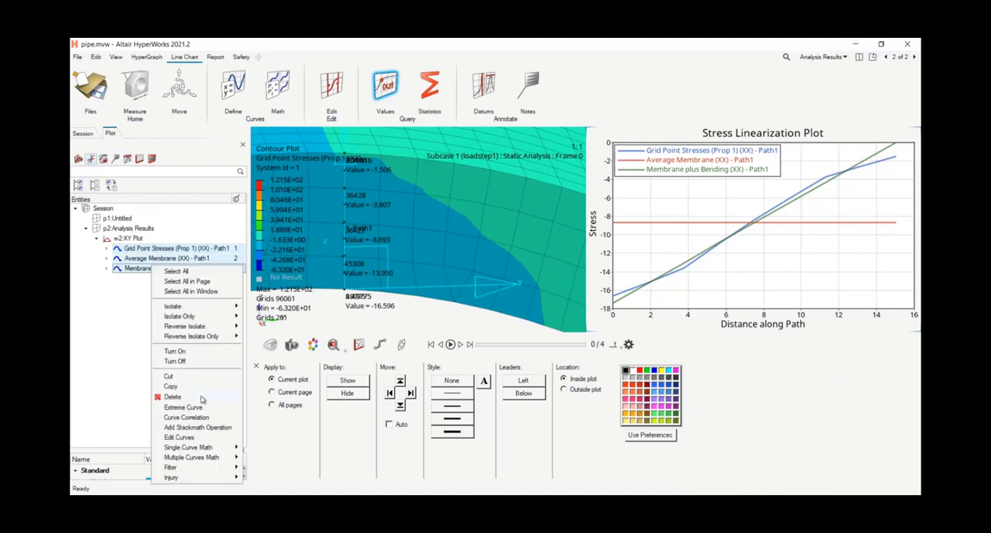
left_click(172, 396)
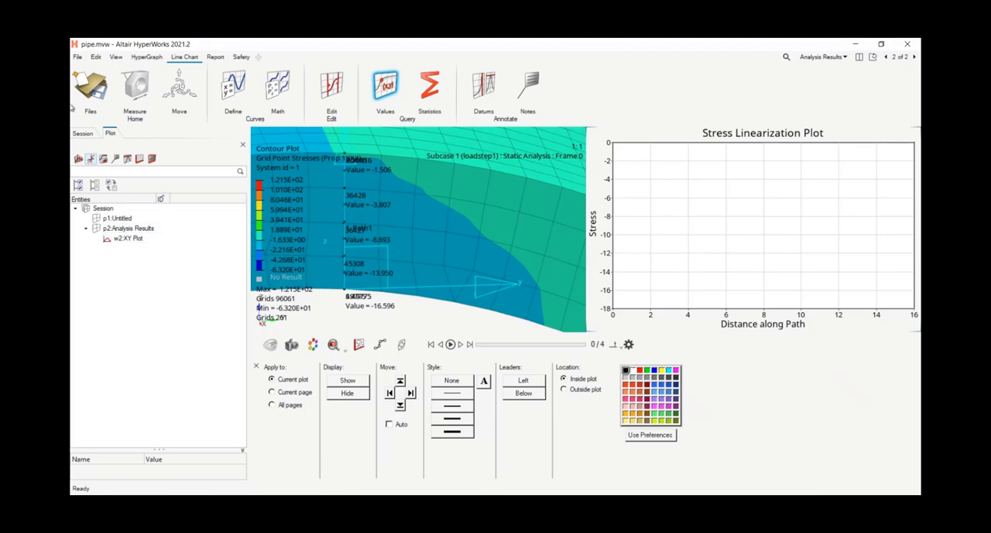
Step: Return to the contour window, close its component results table, and expand the window to fill the page
left_click(470, 270)
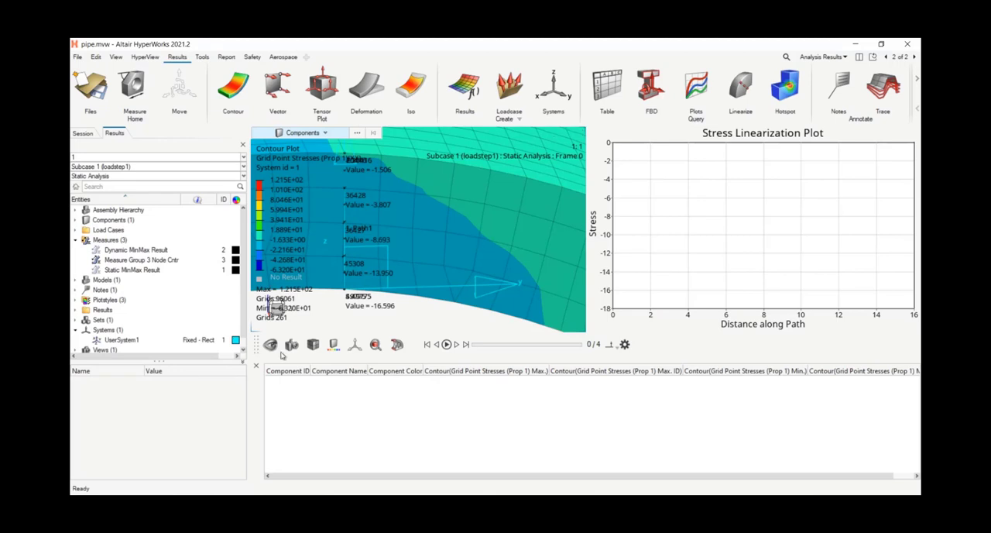
left_click(256, 365)
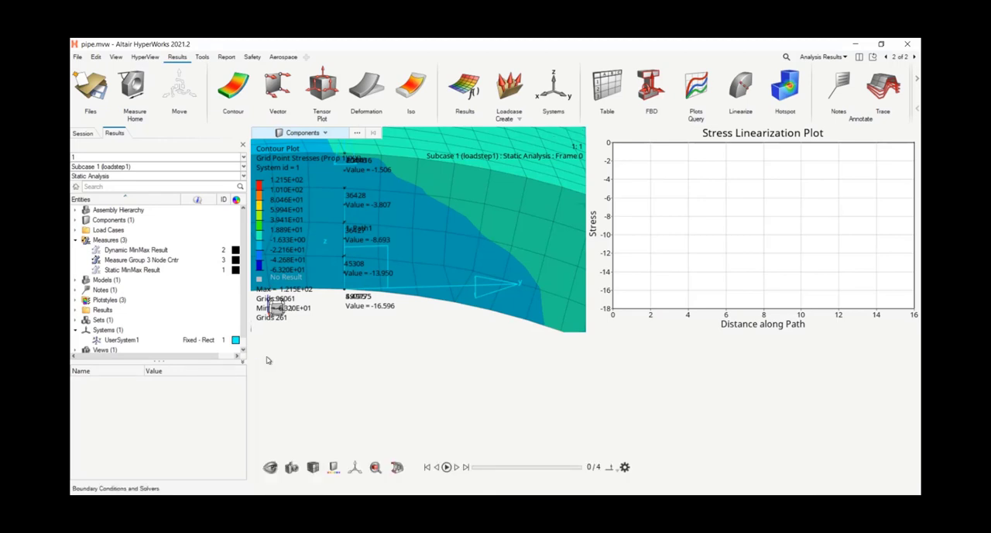
left_click(507, 238)
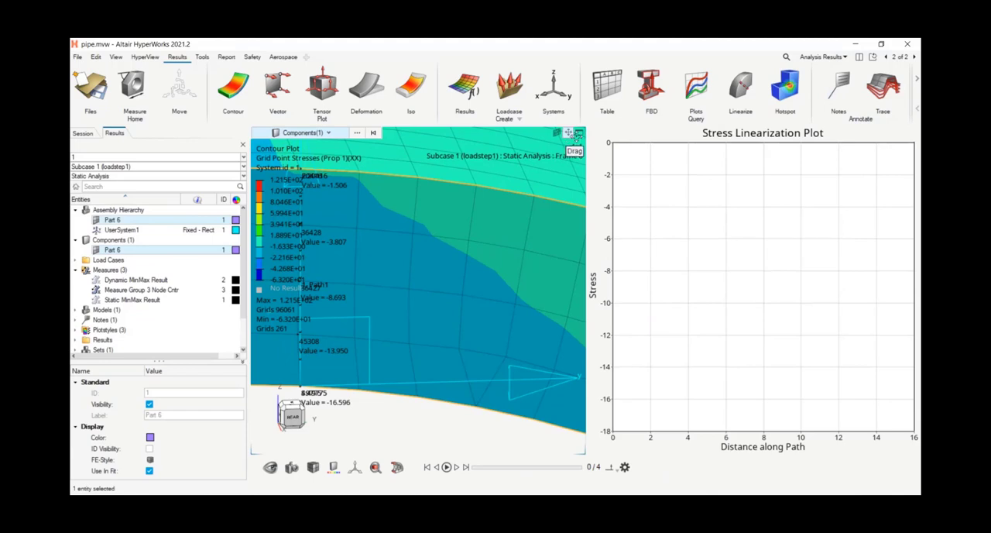
left_click(576, 135)
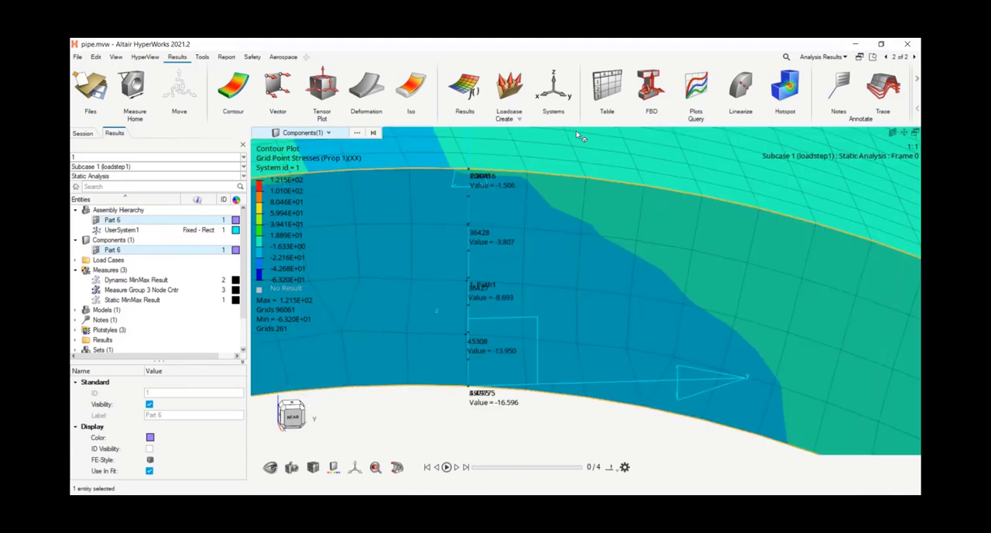
Step: Add a second linearization path through the wall beside Path1, from node 49774 to node 20415, with 9 points
left_click(741, 85)
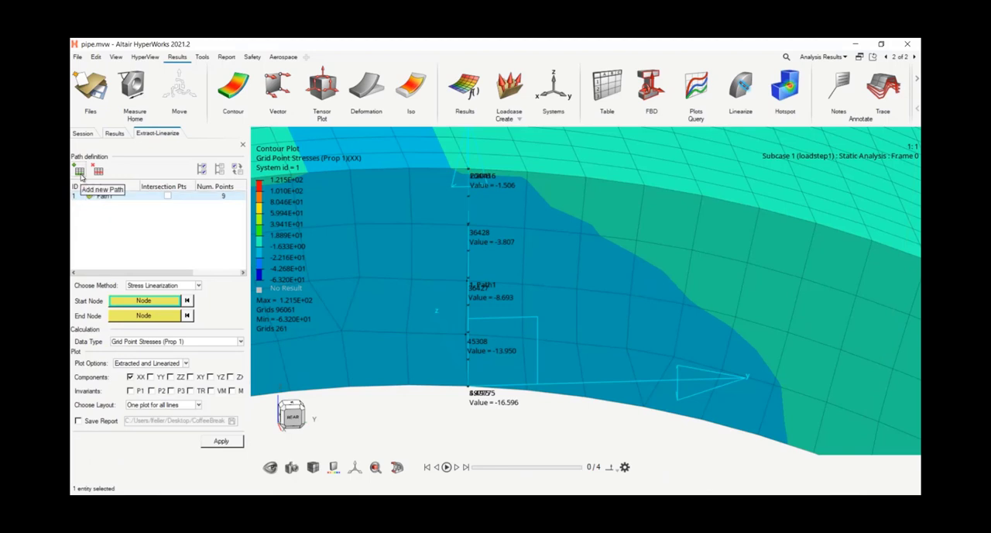
left_click(80, 171)
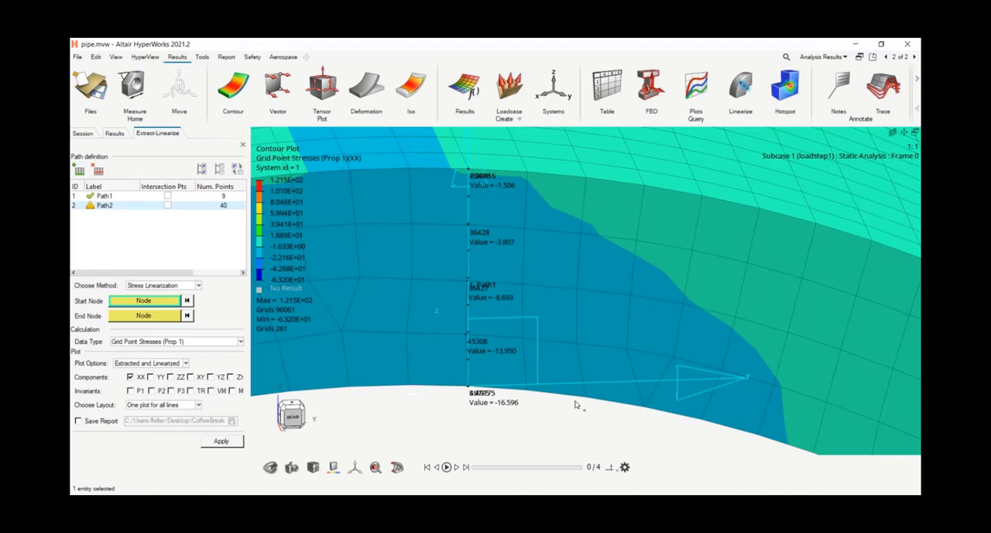
left_click(409, 387)
left_click(408, 168)
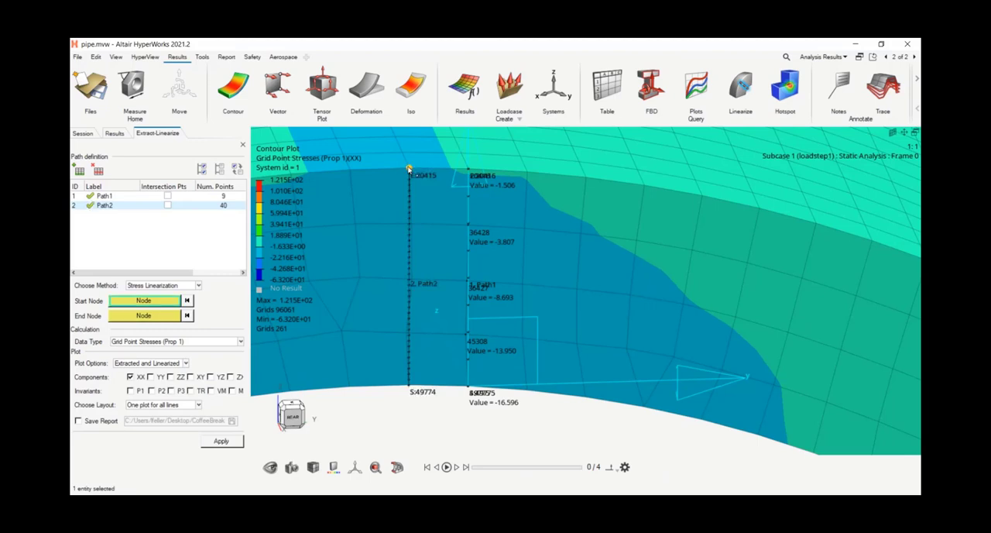
left_click(217, 206)
type("9")
key("Return")
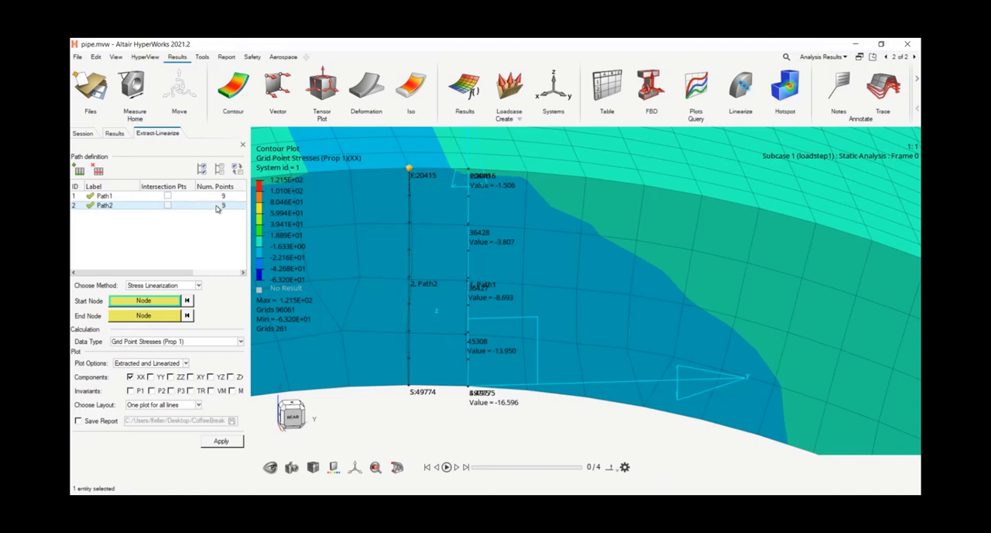
Step: Run Stress Linearization on Path1 and Path2 together with the layout Preview Plot, and position the resulting plot over the model
left_click(112, 196)
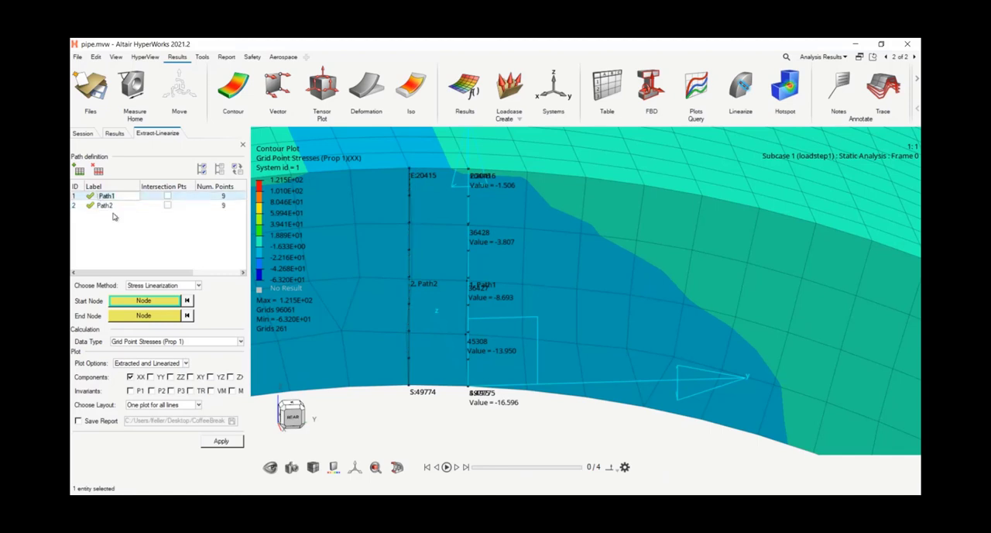
left_click(115, 205, "shift")
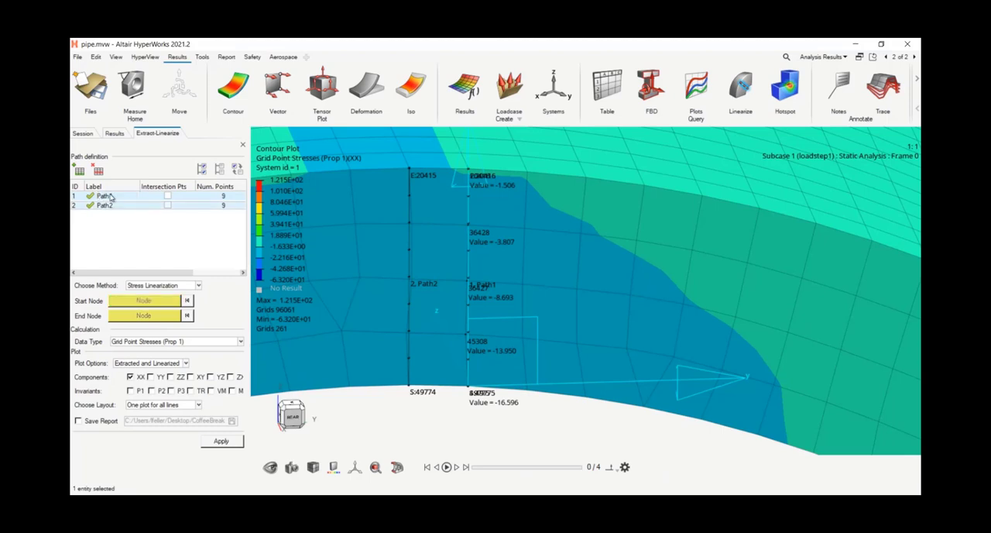
left_click(163, 404)
left_click(170, 434)
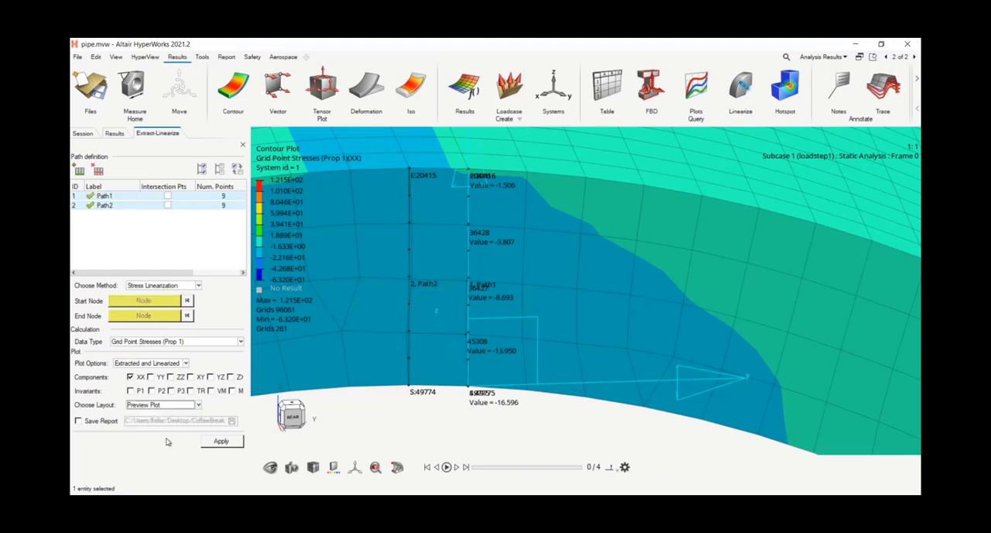
left_click(219, 441)
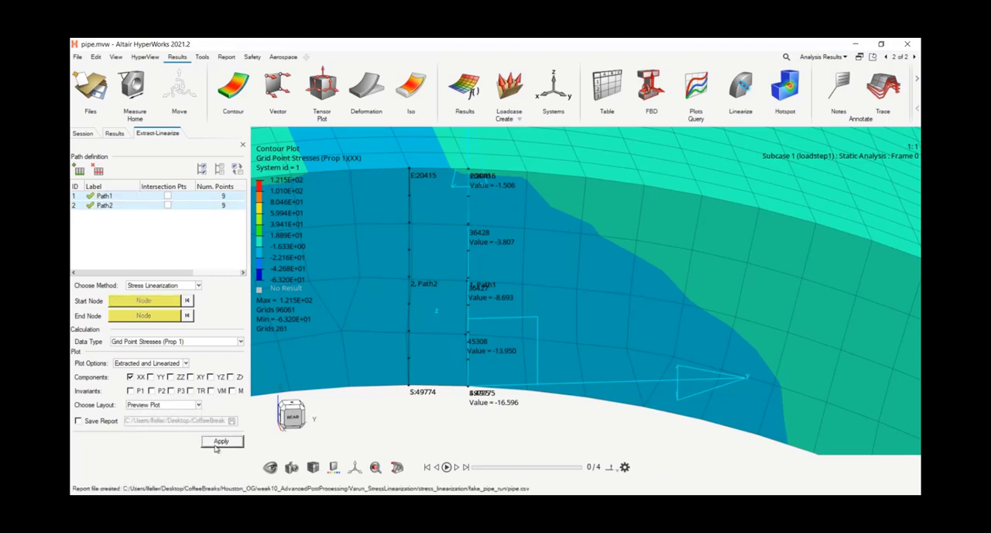
left_click_drag(265, 434, 271, 129)
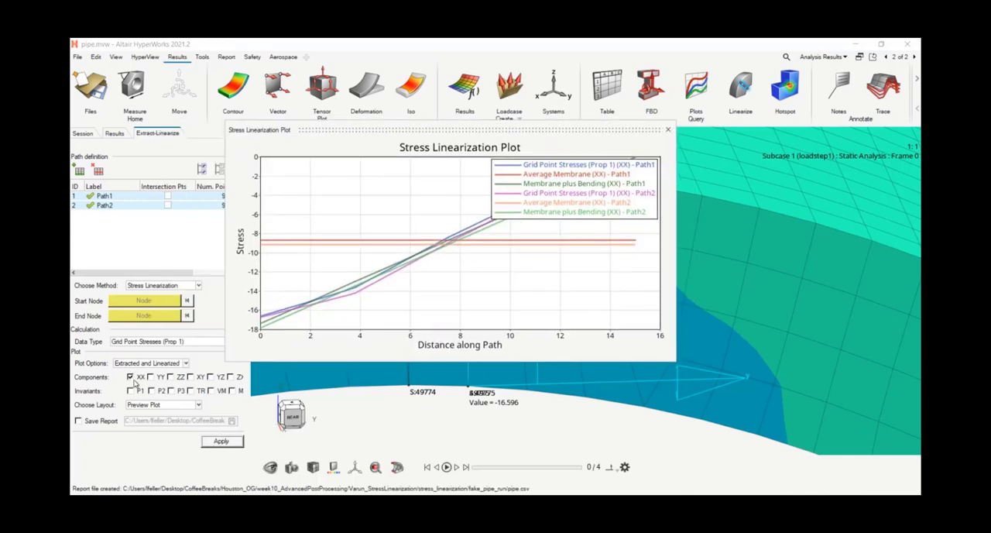